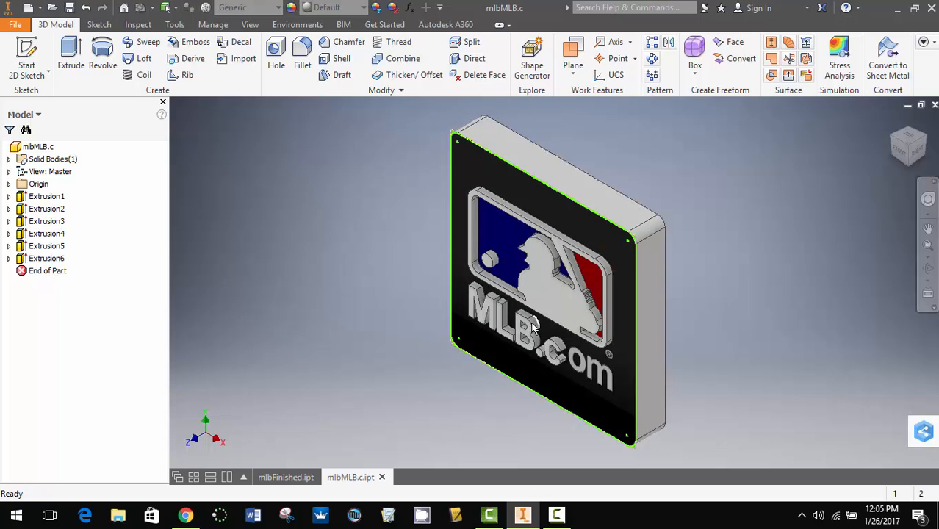
- Inspect the raised extrusions with Extrusion1's Sketch1 hidden and shown again, and from the right side
click(9, 197)
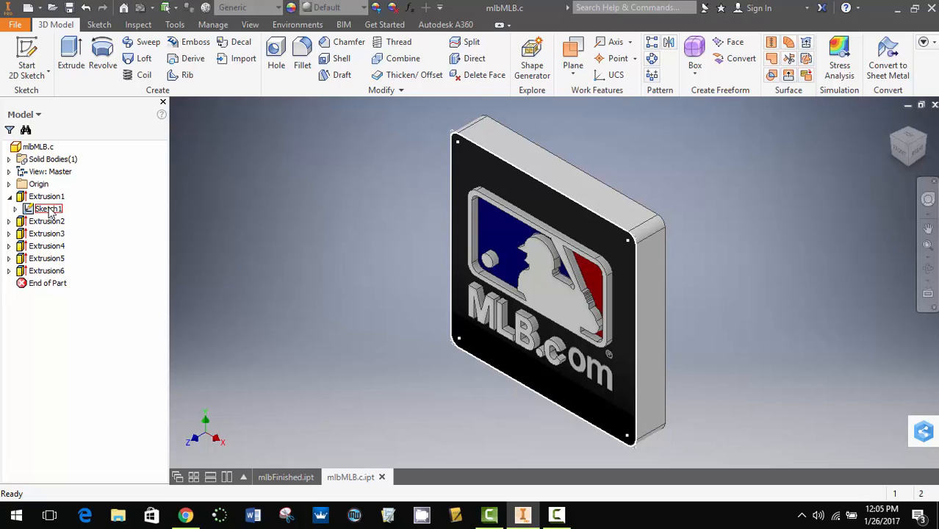
right_click(49, 211)
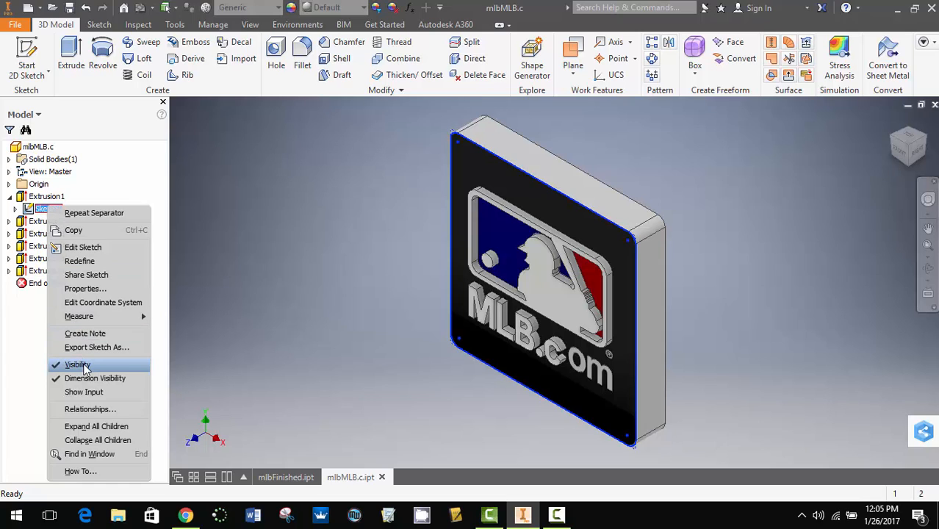
click(270, 195)
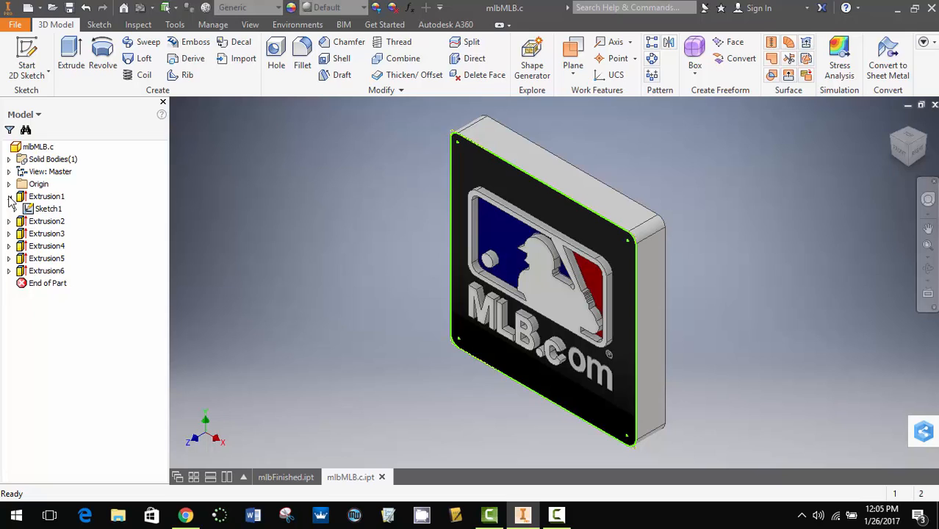
right_click(48, 209)
click(86, 368)
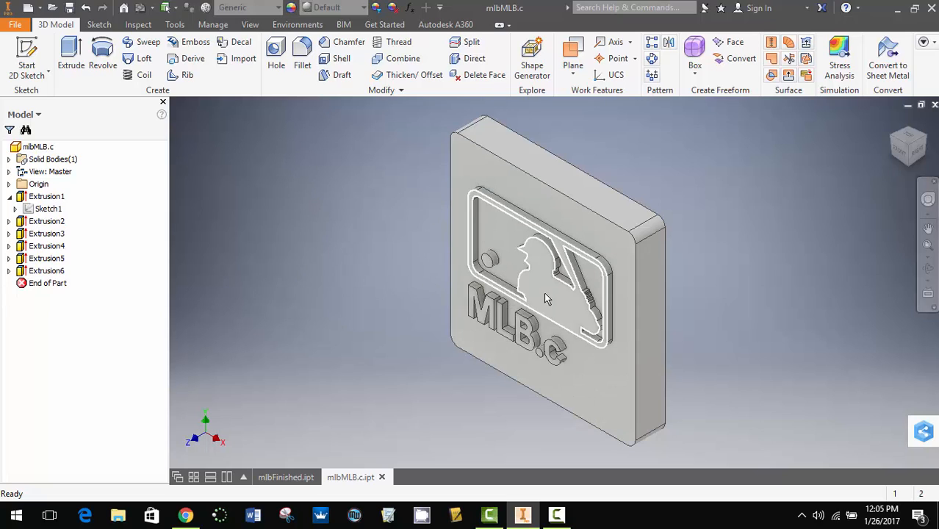
right_click(47, 210)
click(98, 363)
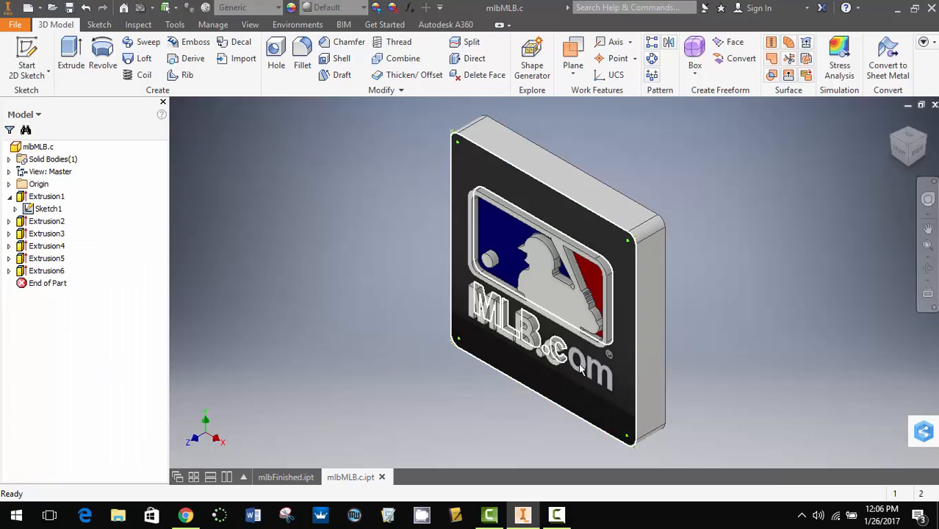
click(9, 197)
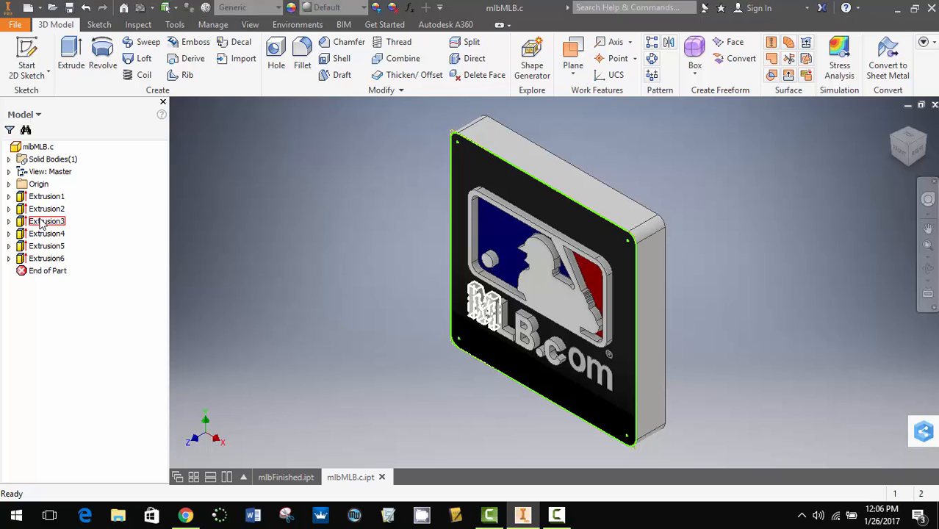
click(916, 151)
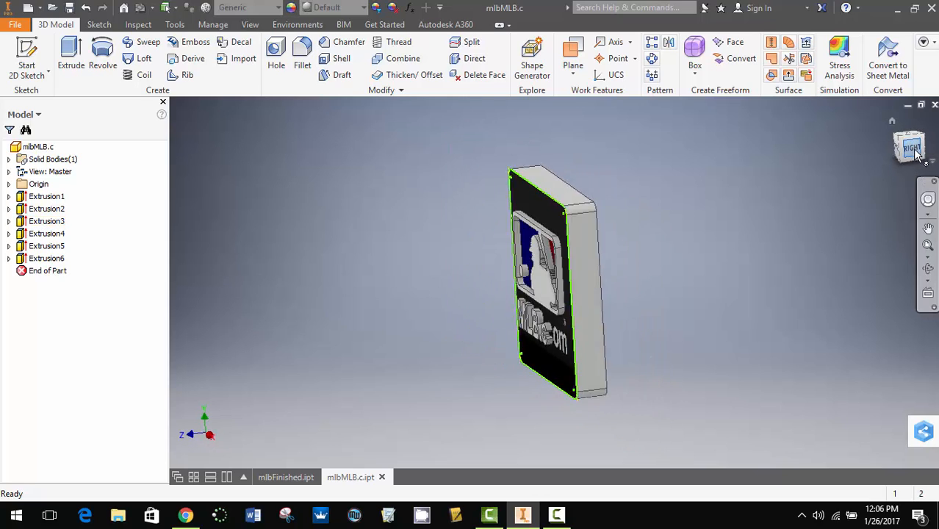
scroll(537, 268, up, 4)
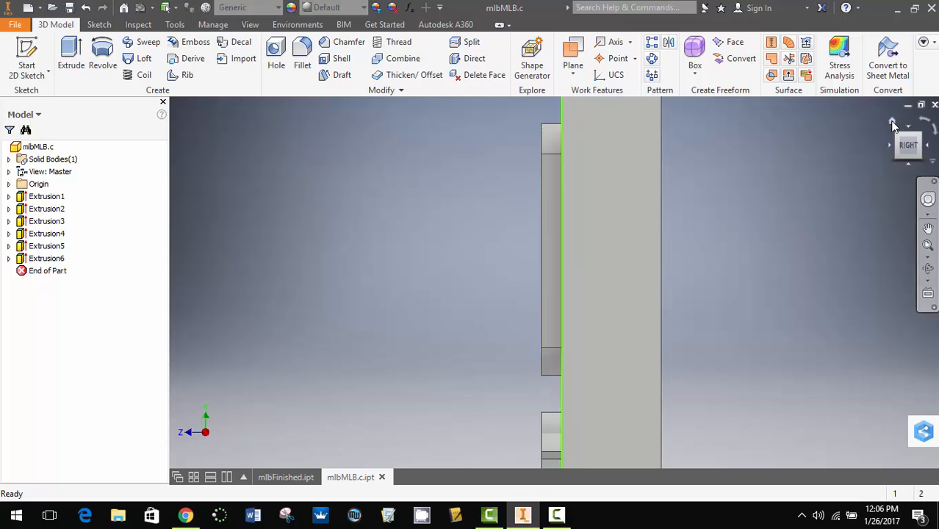
click(892, 121)
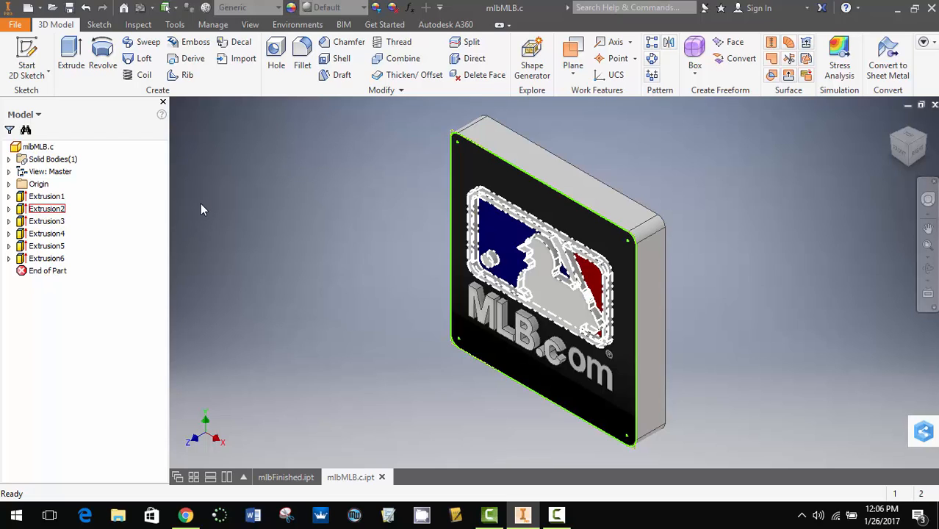
- Edit Extrusion2, the logo with the batter, into a cut going in Direction 2
click(51, 209)
click(244, 207)
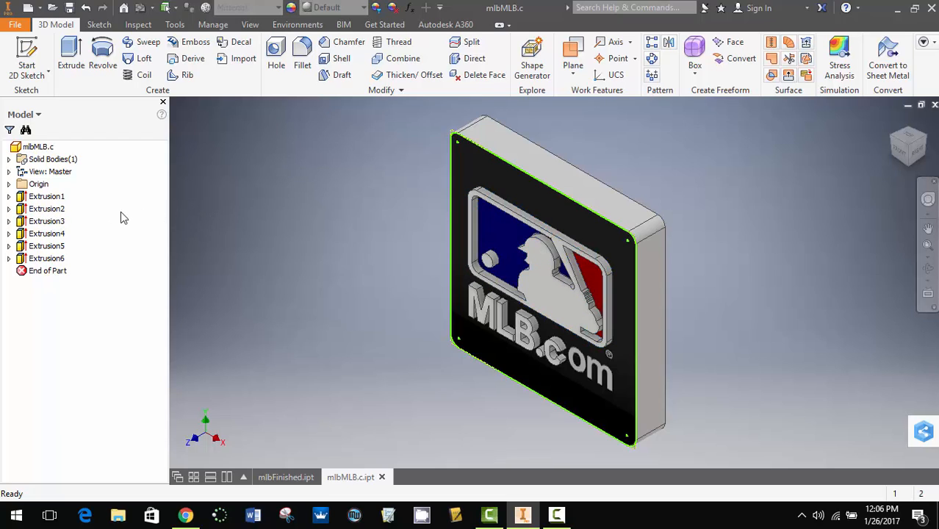
double_click(52, 209)
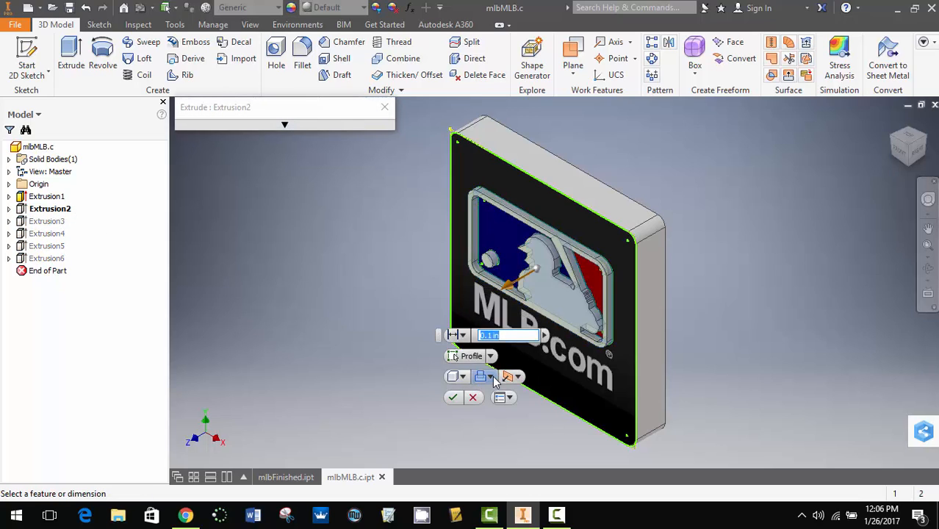
click(507, 376)
click(505, 410)
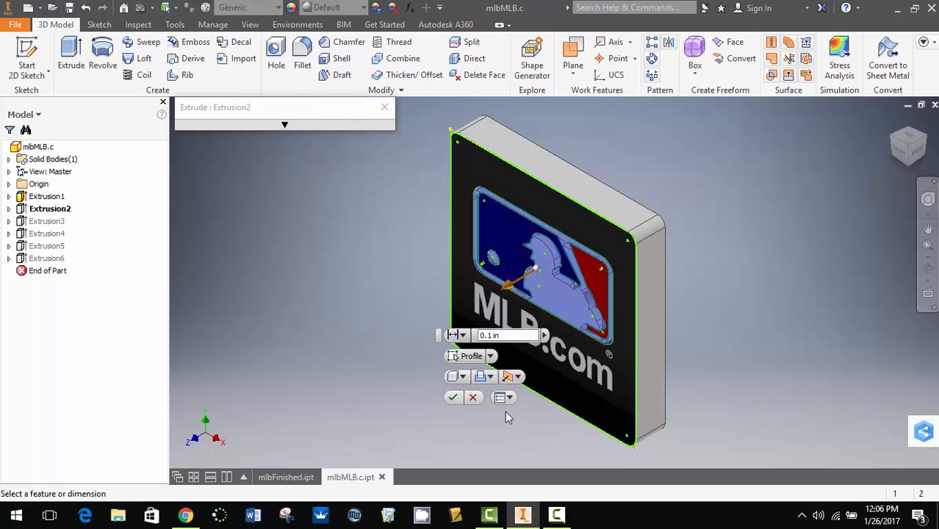
click(518, 377)
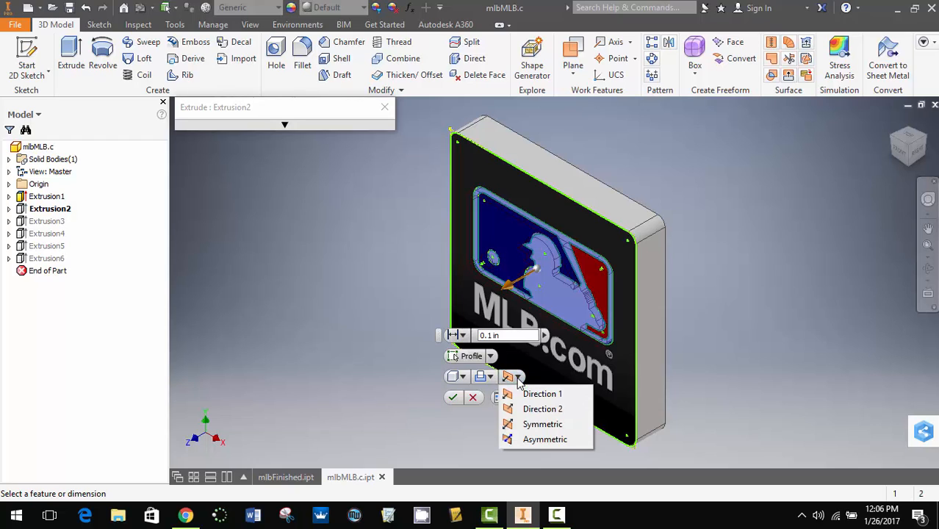
click(536, 410)
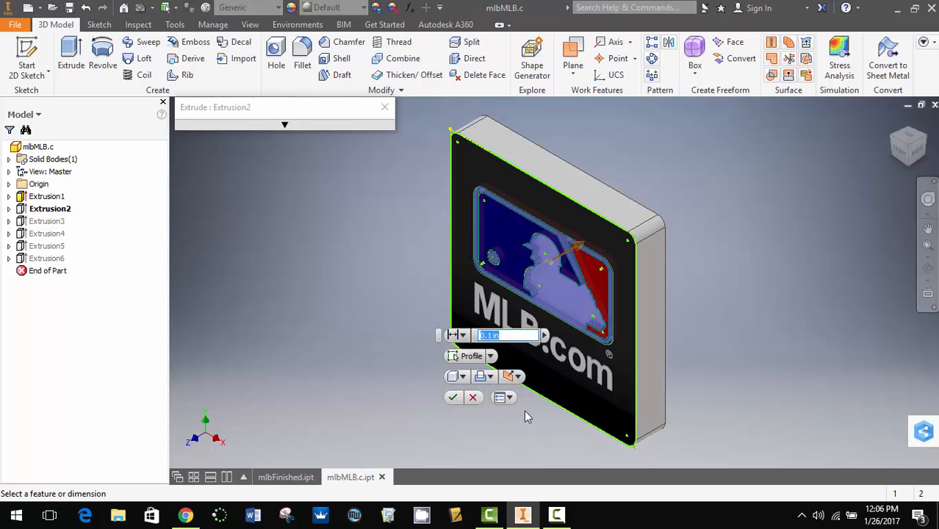
click(453, 398)
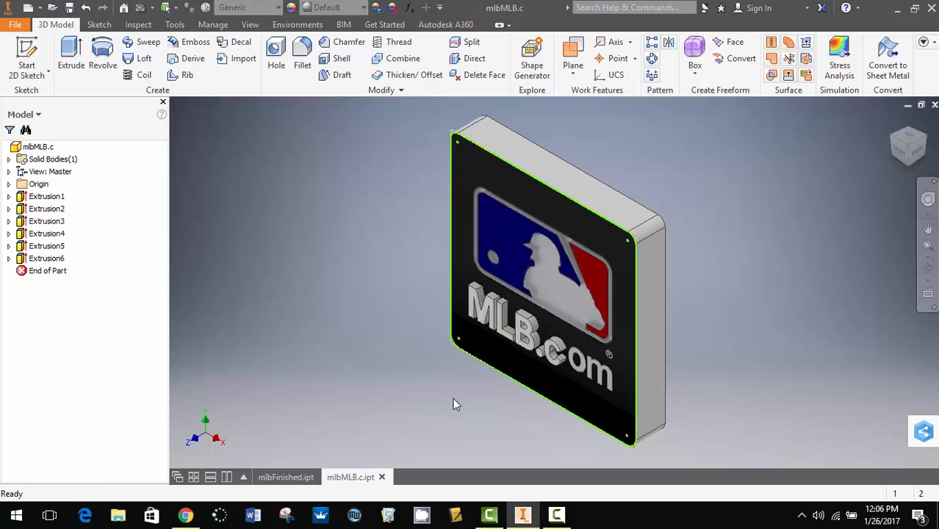
- Hide Sketch1 under Extrusion1 and examine the recessed logo from several angles
click(9, 196)
right_click(38, 210)
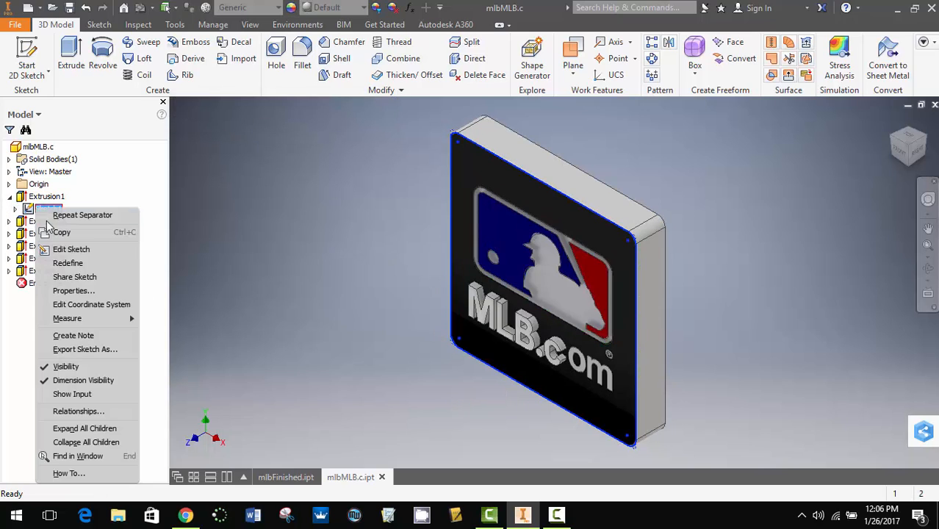
click(86, 367)
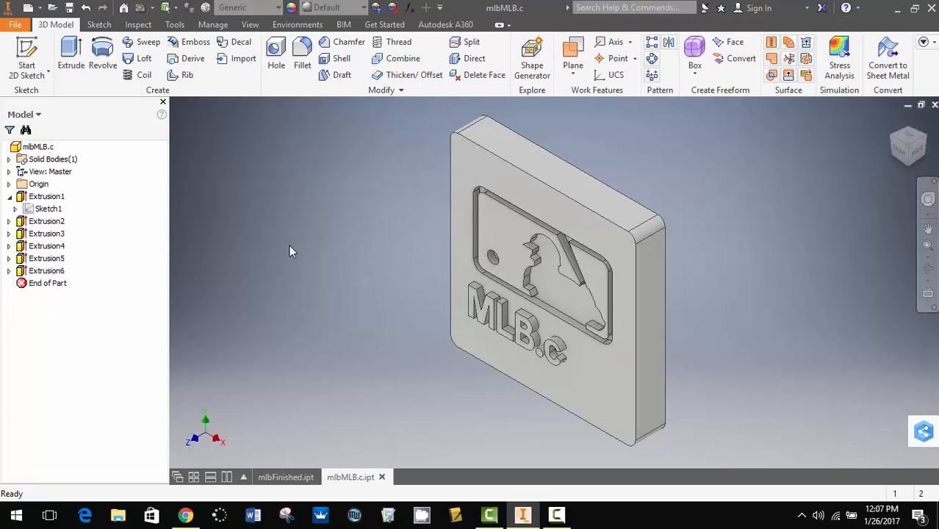
click(930, 272)
drag(604, 306, 784, 150)
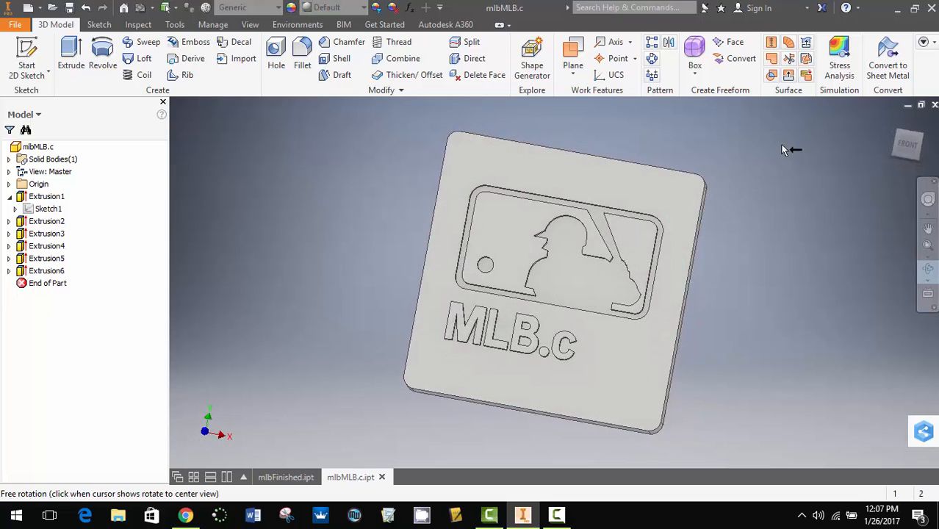
drag(593, 305, 501, 300)
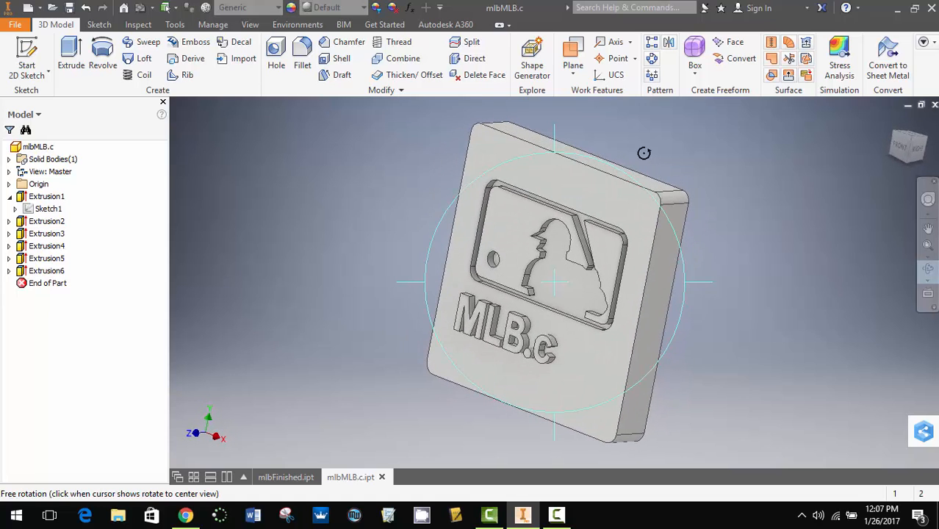
- Check the finished part mlbFinished.ipt for comparison and return to mlbMLB.c.ipt in its home view
click(290, 477)
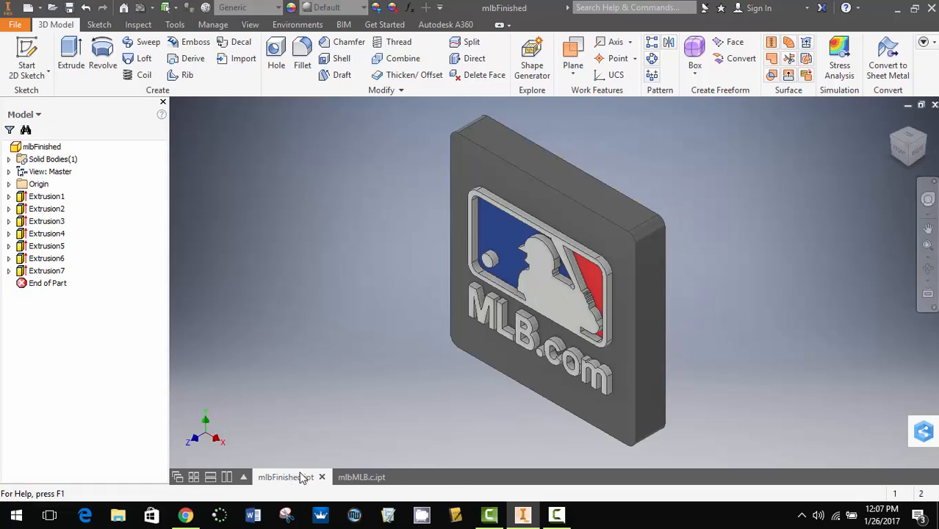
click(358, 477)
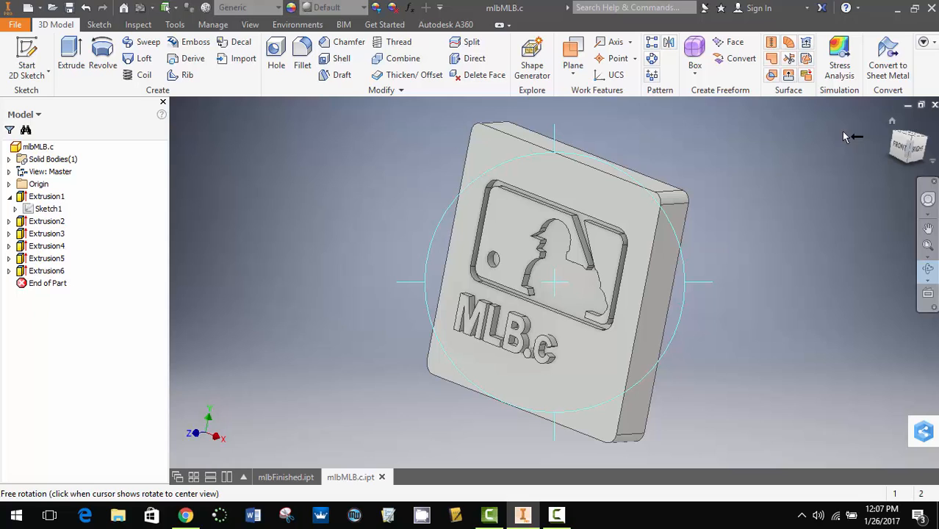
click(893, 125)
click(893, 120)
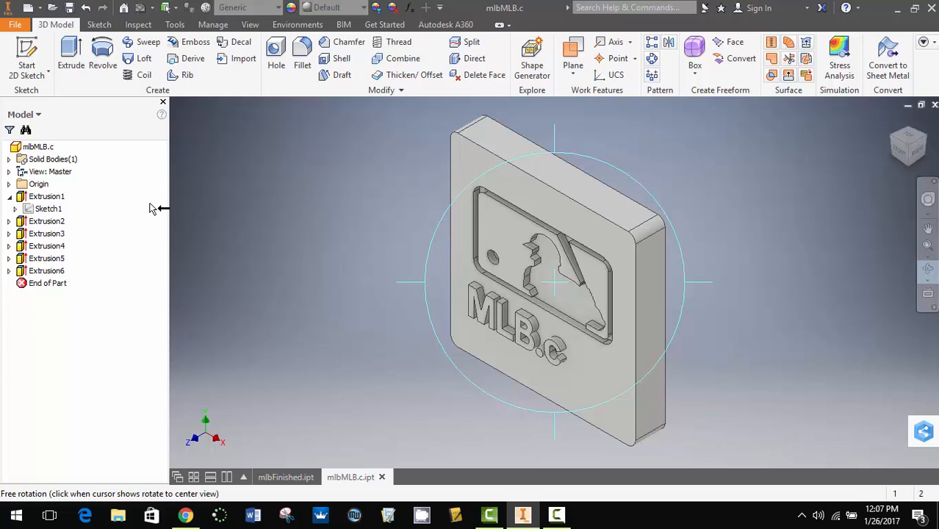
key(Escape)
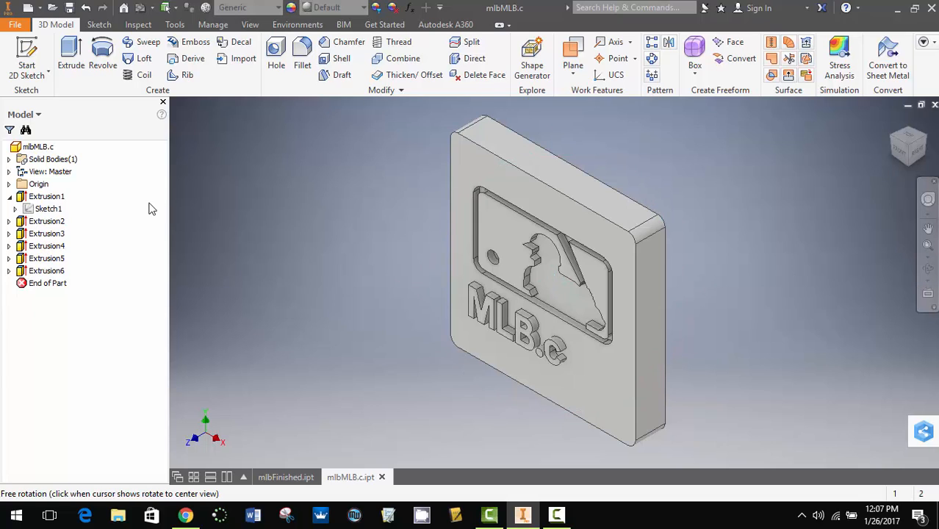
- Show Sketch1 under Extrusion1 again and start a new 2D sketch on the part's front face
right_click(50, 212)
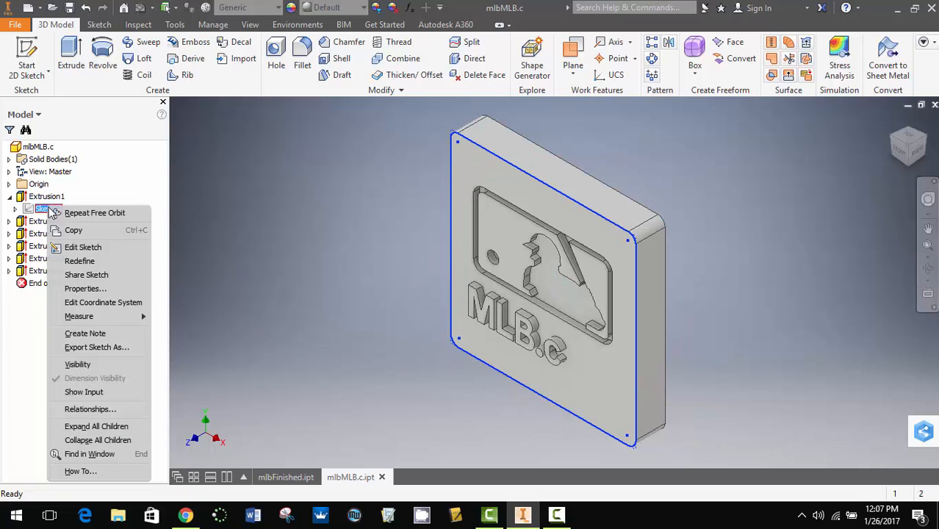
click(105, 367)
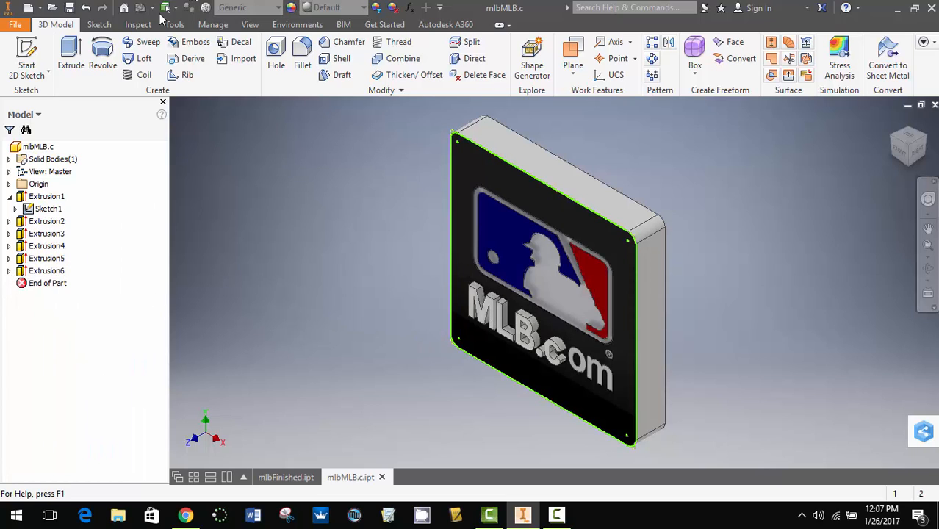
click(26, 62)
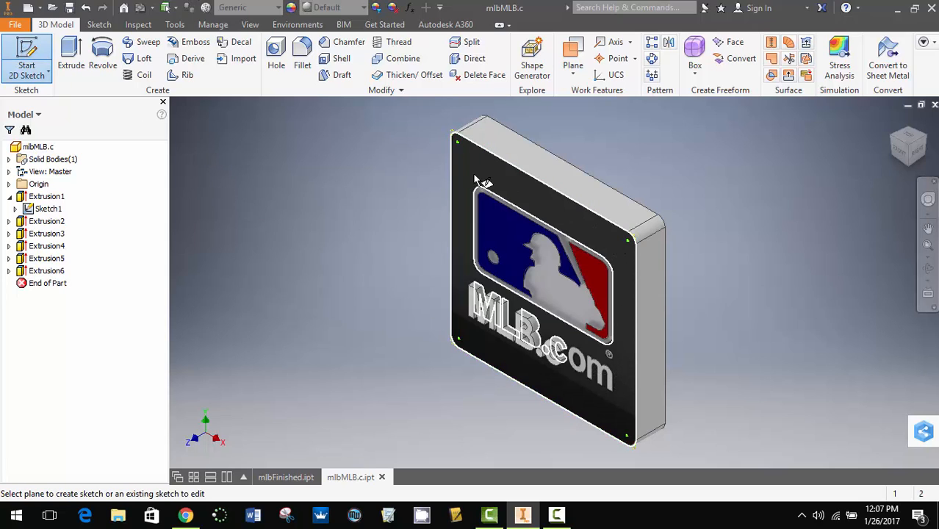
click(622, 382)
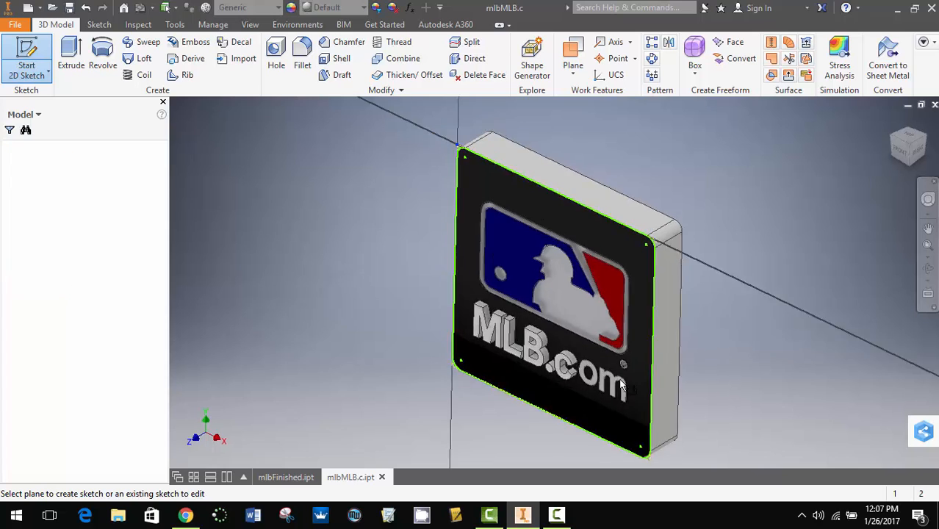
middle_drag(546, 152, 491, 171)
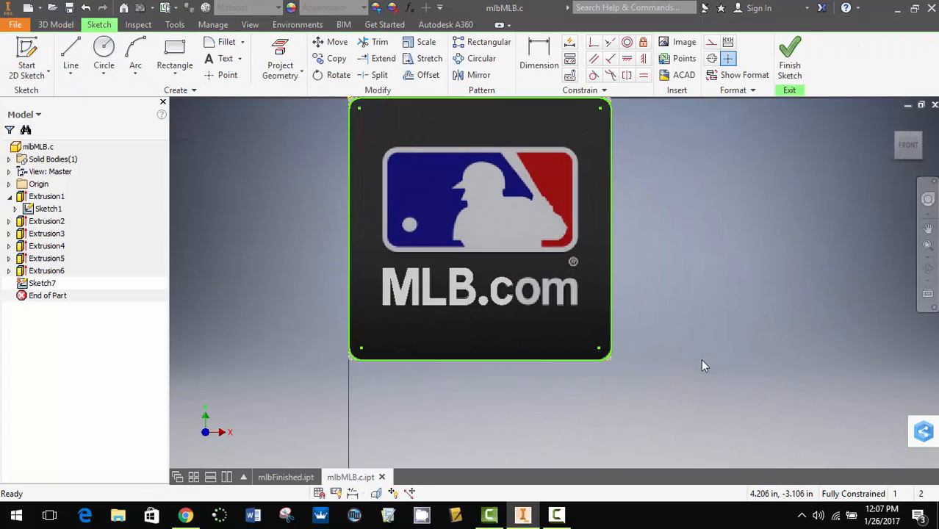
- Trace the upper outer edge of the letter "o" in "com" with a three-point arc of about 0.148 in radius
scroll(536, 294, down, 5)
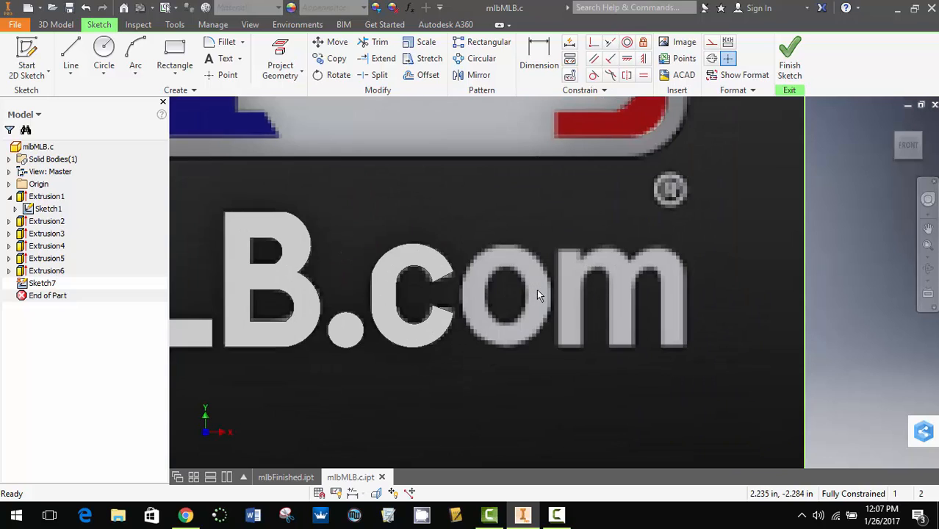
click(72, 50)
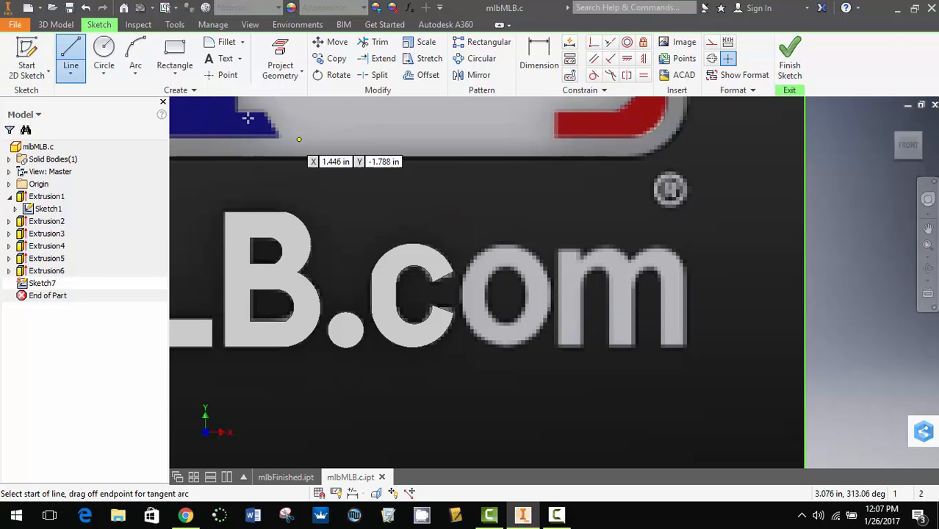
click(139, 50)
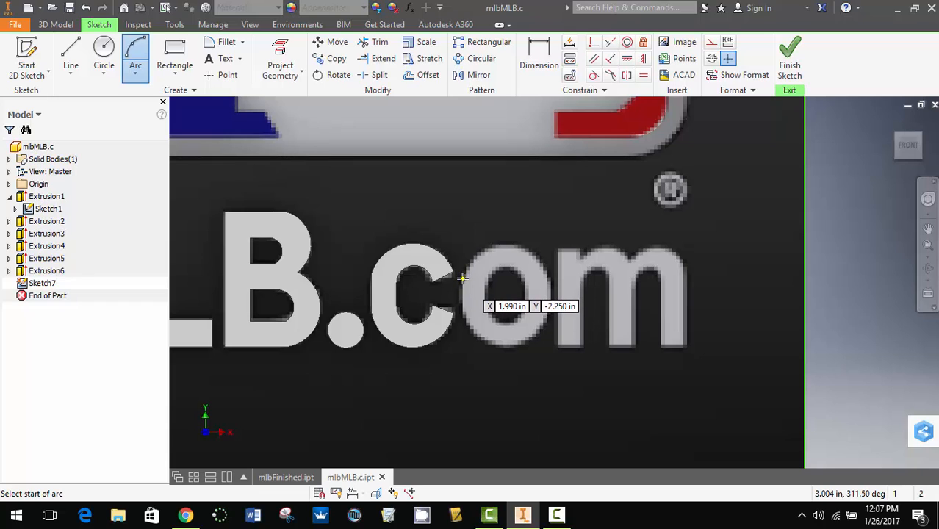
click(462, 276)
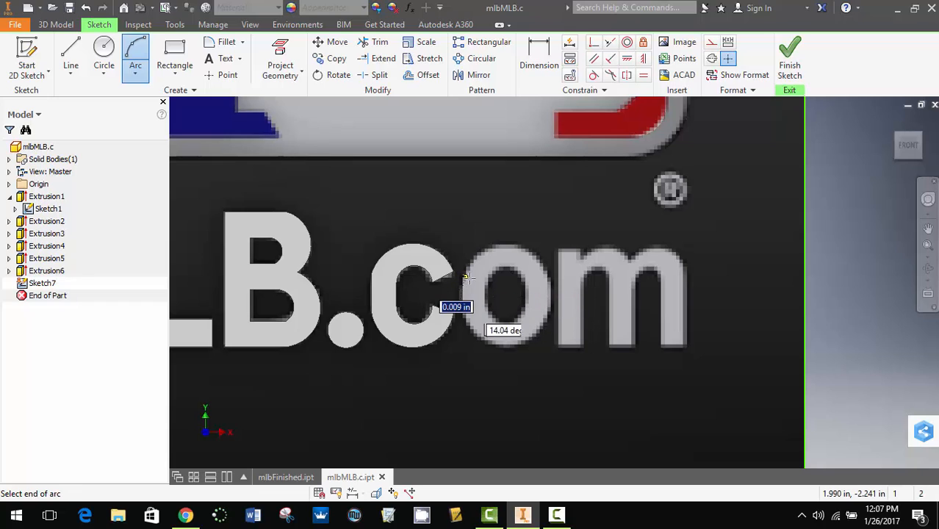
click(547, 276)
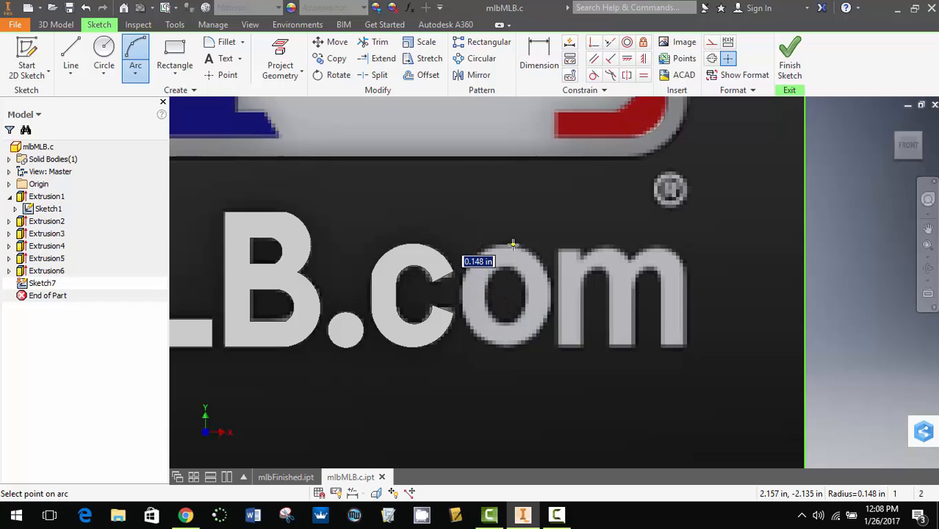
click(513, 244)
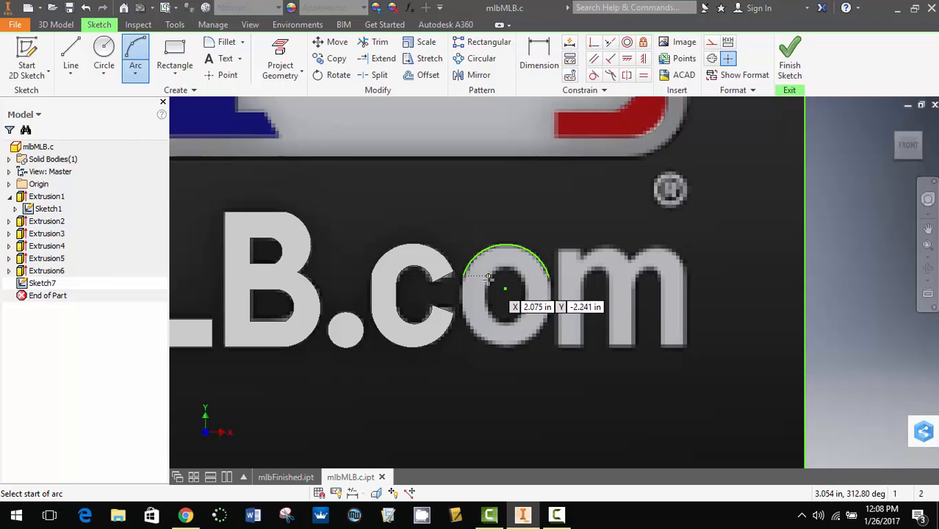
- Trace the upper inner edge of the letter "o" with a three-point arc of about 0.074 in radius
click(488, 279)
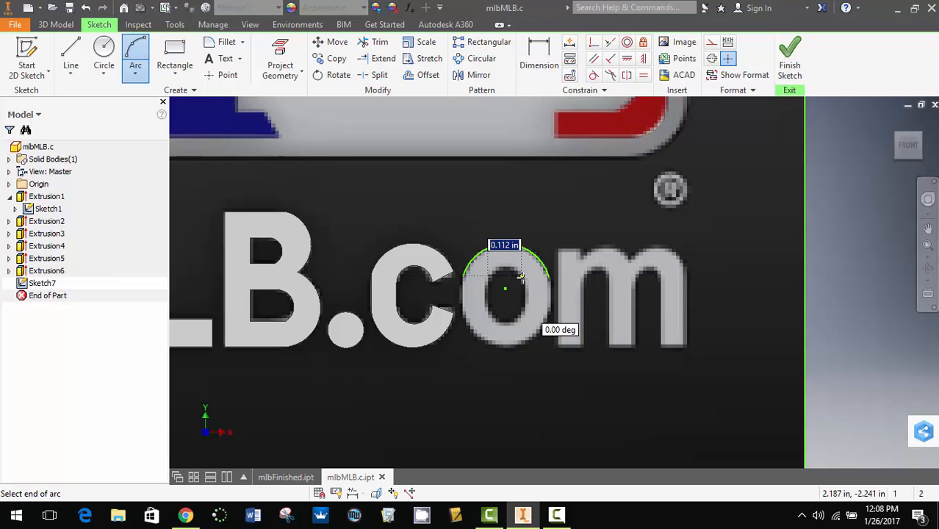
click(521, 277)
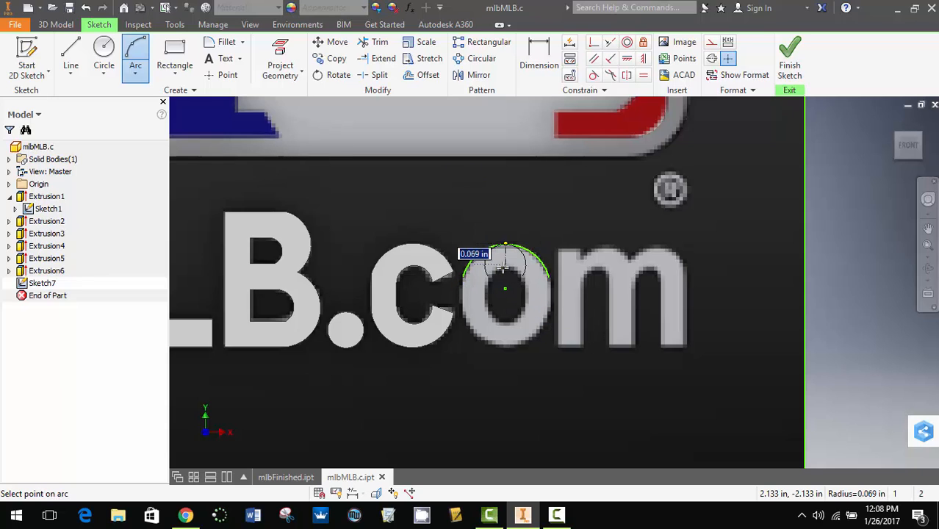
scroll(507, 261, down, 5)
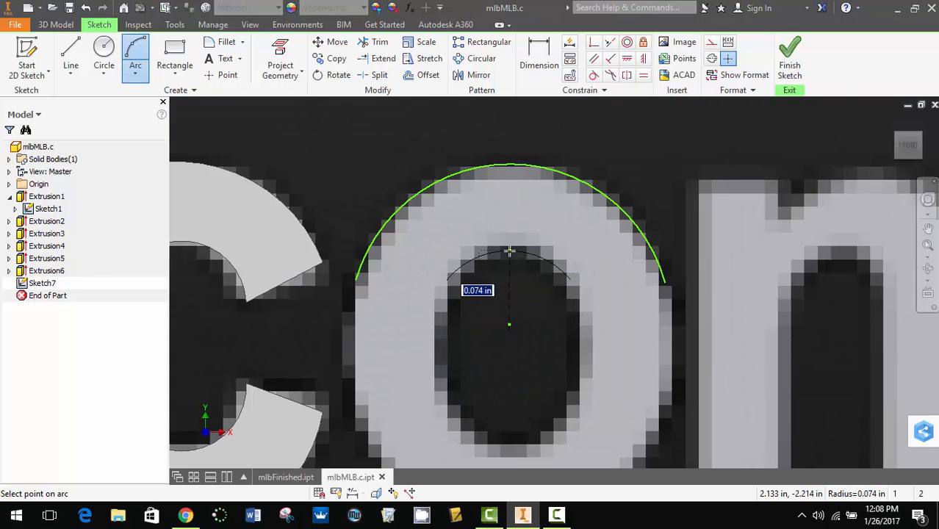
click(509, 251)
- Trace the lower outer and inner edges of the "o" with three-point arcs of about 0.146 in and 0.059 in radius
key(F2)
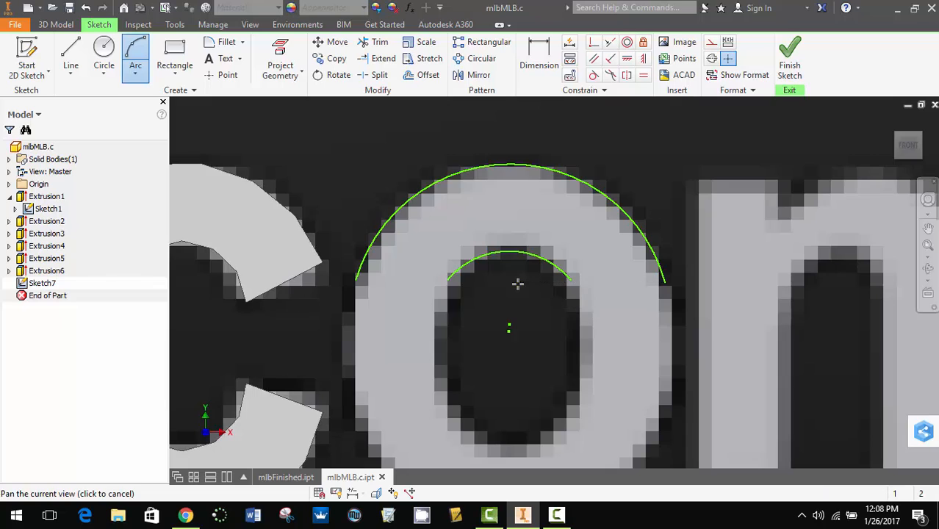
drag(517, 284, 531, 151)
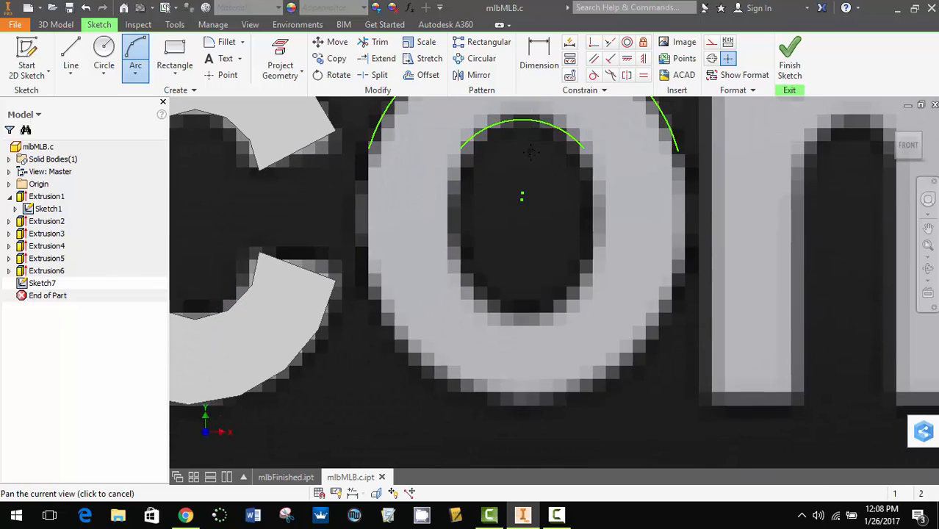
click(369, 286)
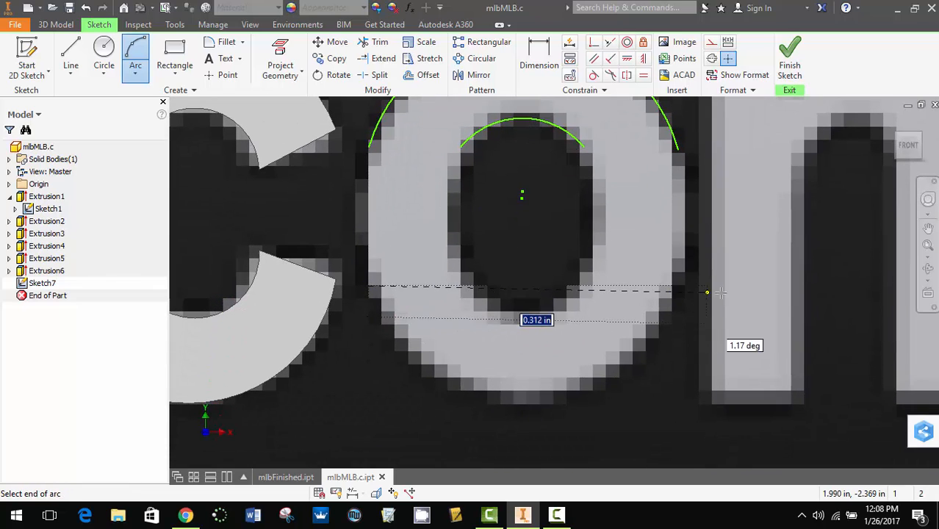
click(678, 286)
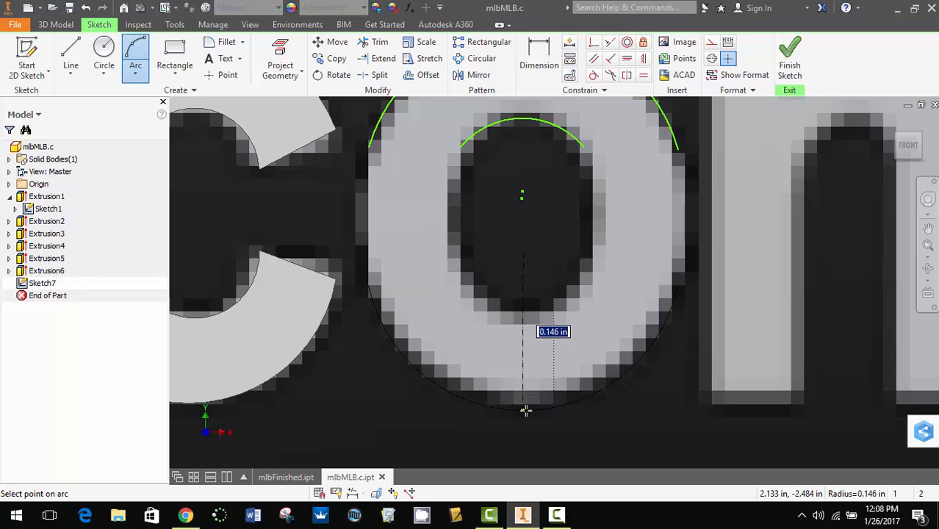
click(526, 411)
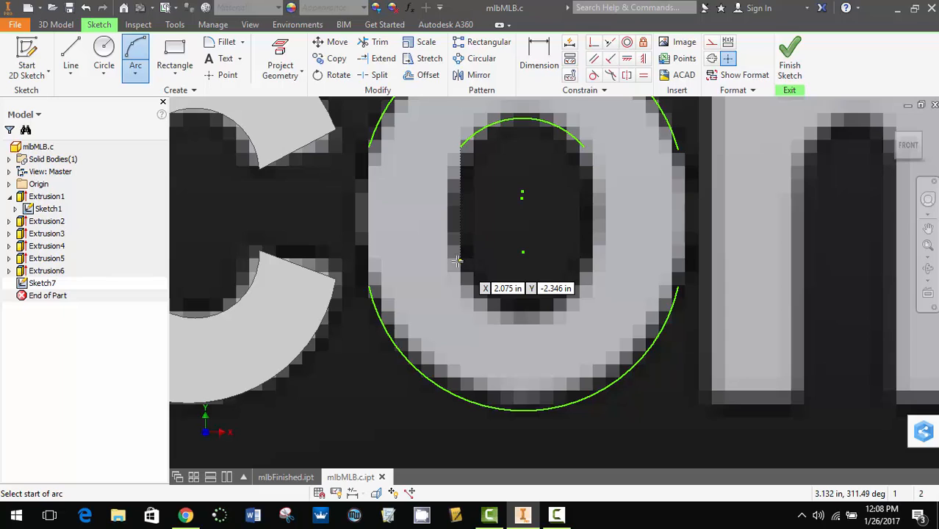
click(460, 260)
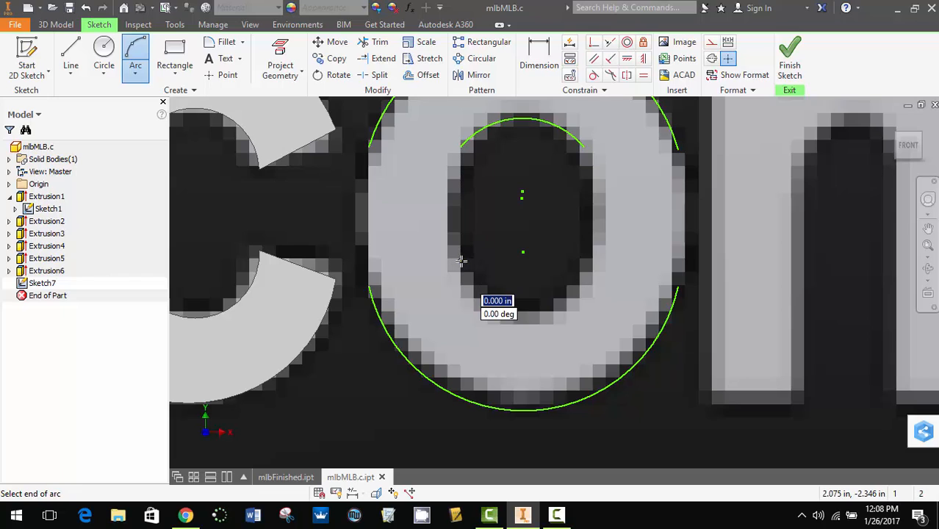
click(585, 260)
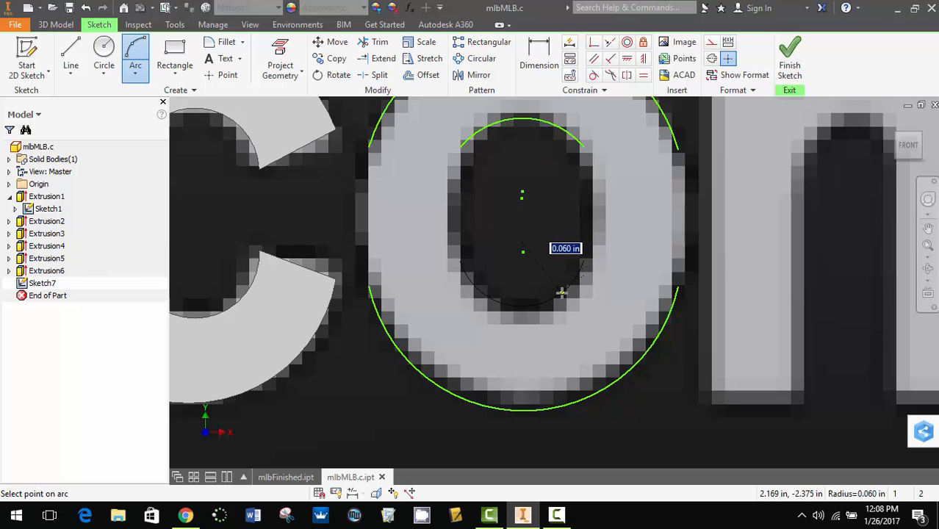
click(526, 308)
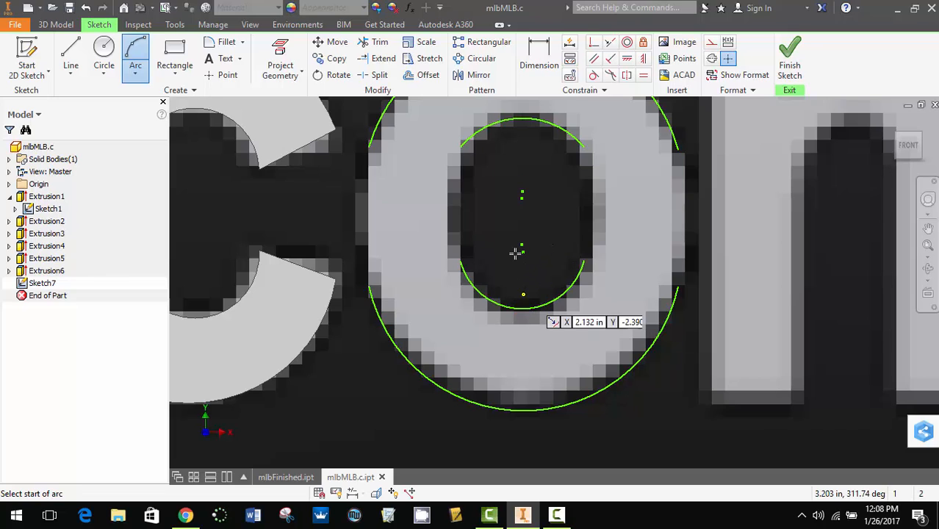
- Connect the outer arcs of the "o" with a straight vertical line on each side, about 0.128 in long
click(72, 53)
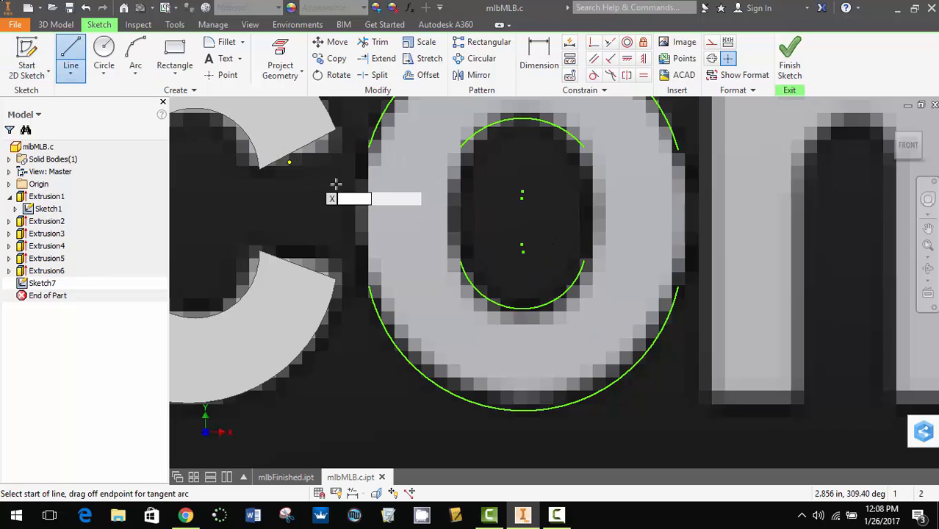
click(369, 147)
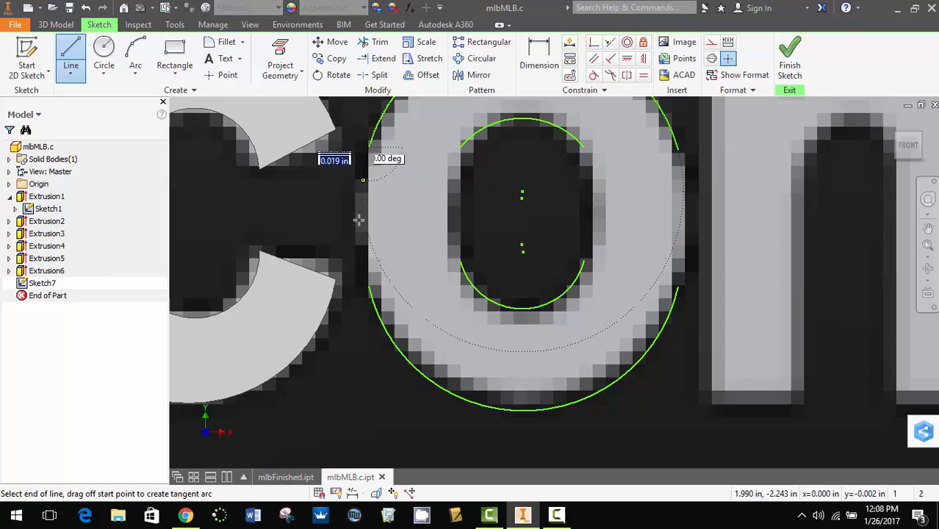
double_click(369, 286)
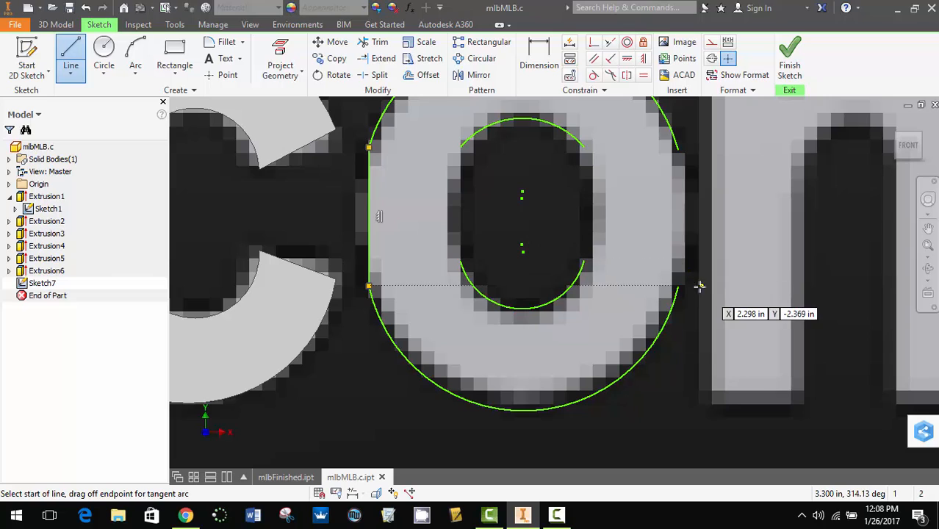
click(676, 288)
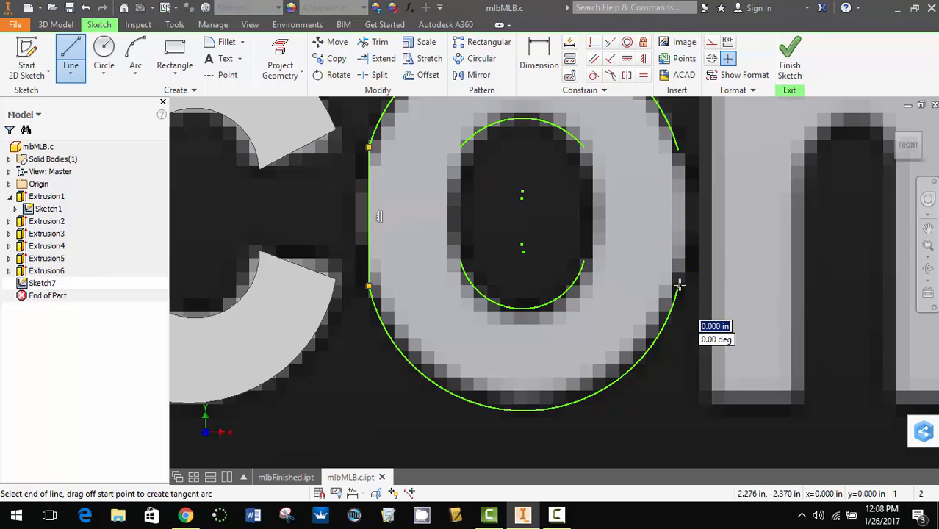
double_click(678, 150)
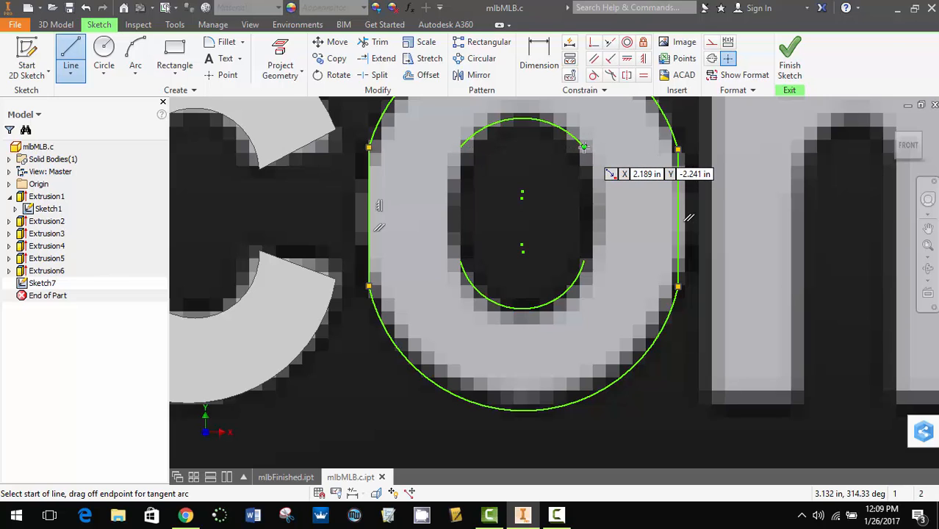
- Close the inner outline of the "o" with two vertical lines about 0.105 in long between the inner arc ends
click(581, 262)
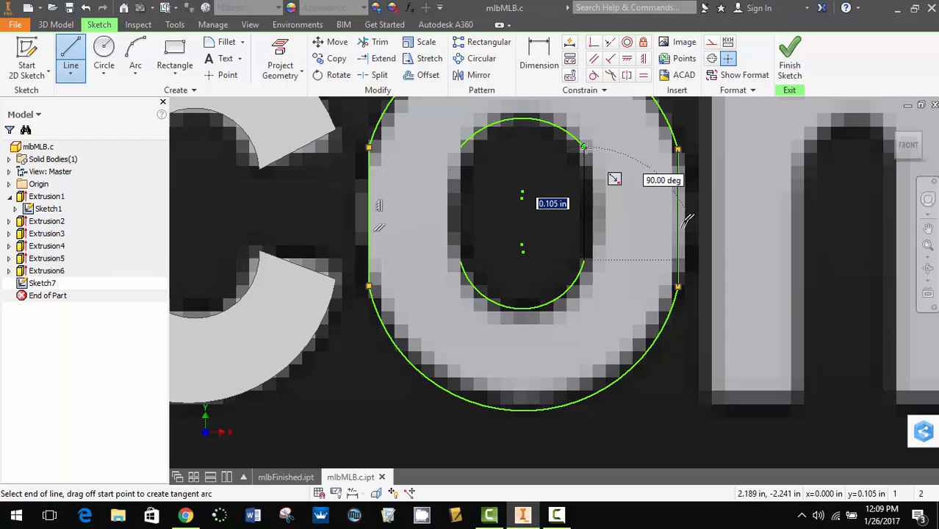
double_click(583, 146)
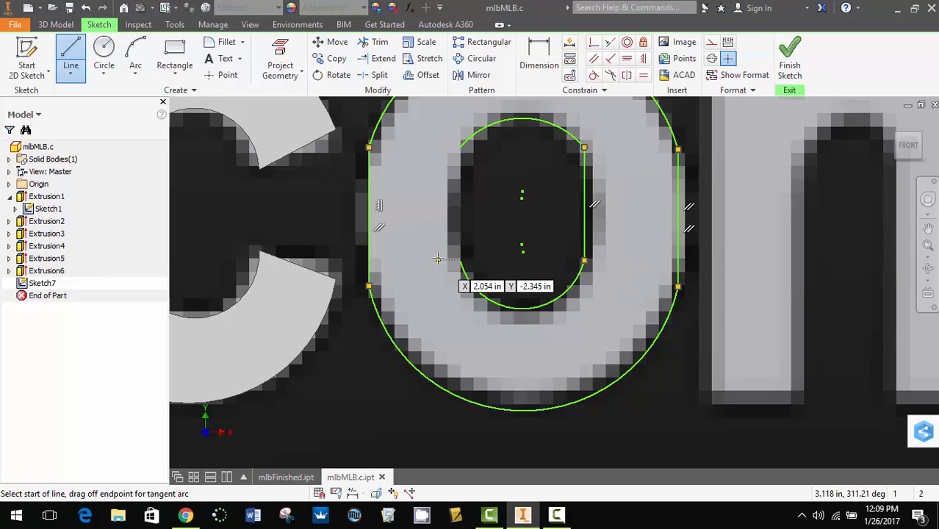
click(463, 261)
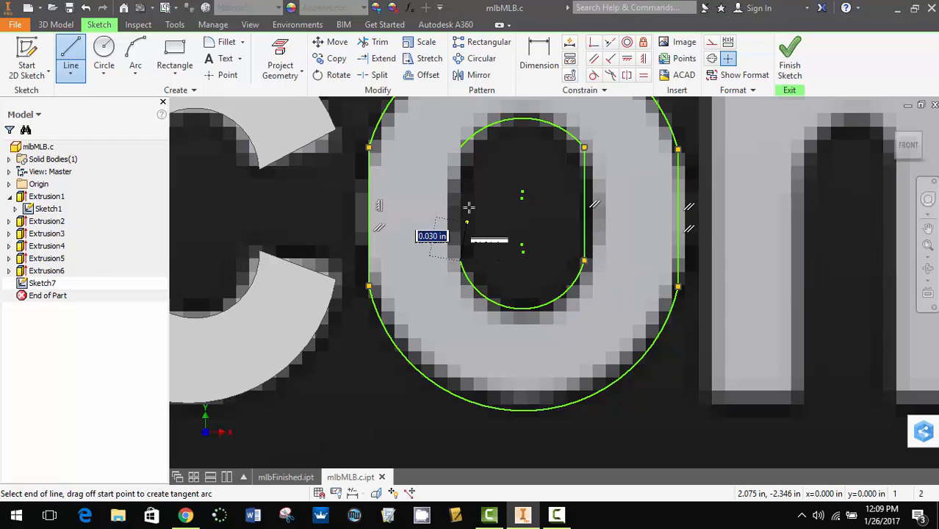
double_click(462, 147)
- Finish the sketch and extrude the ring-shaped profile of the "o" outward by 0.1 in
scroll(640, 169, down, 5)
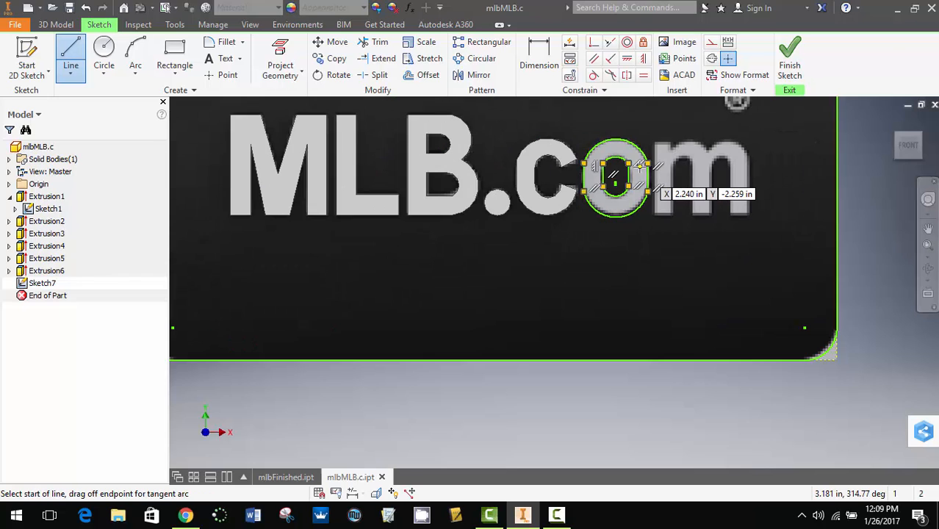
click(790, 65)
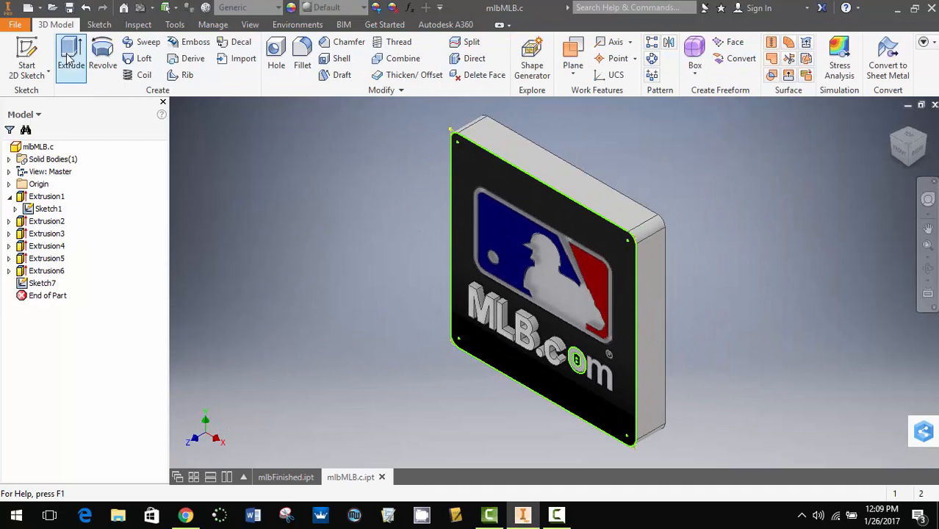
click(70, 60)
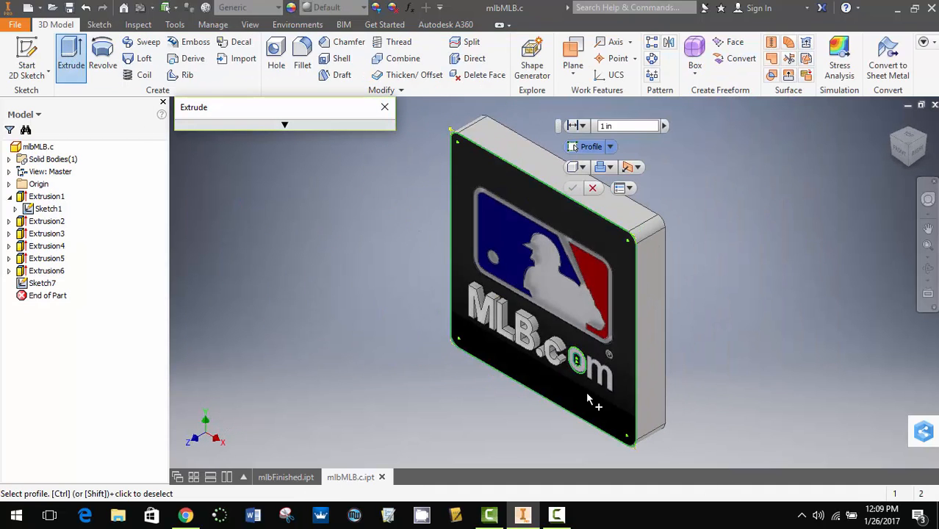
scroll(597, 363, up, 5)
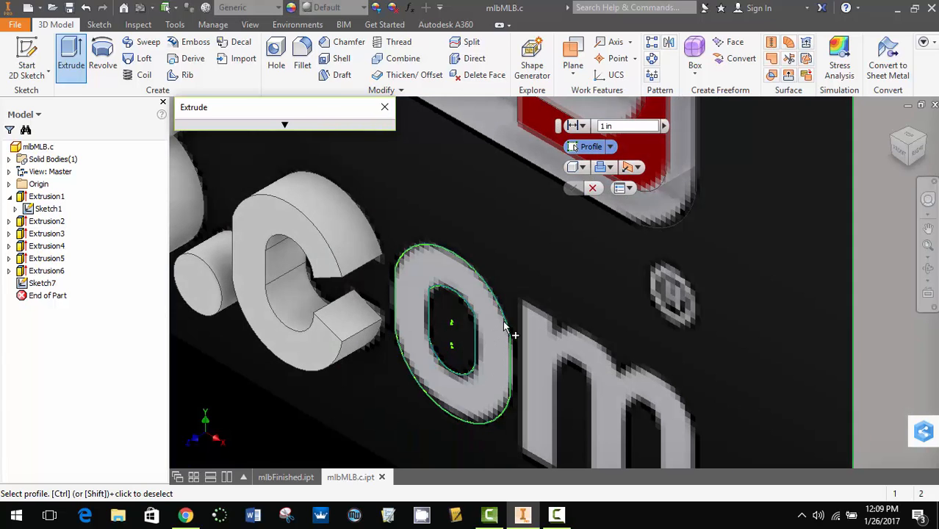
click(504, 327)
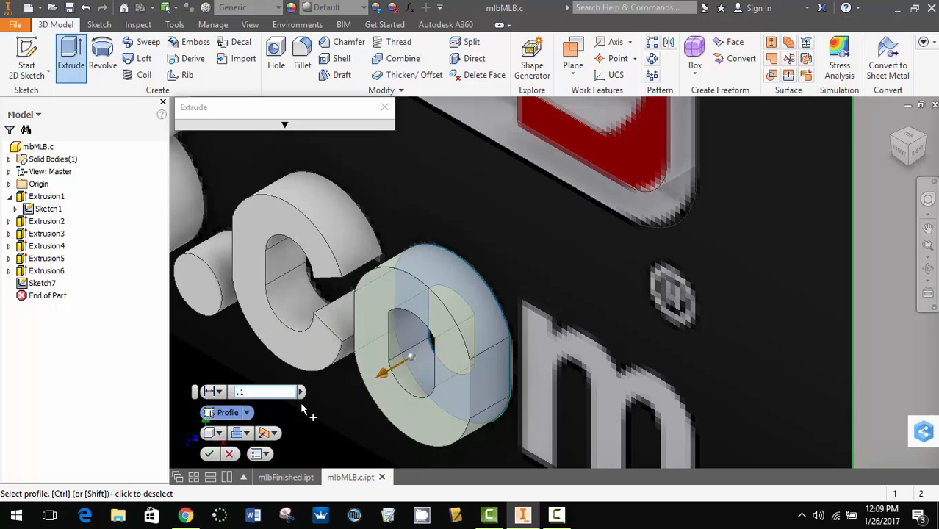
click(208, 454)
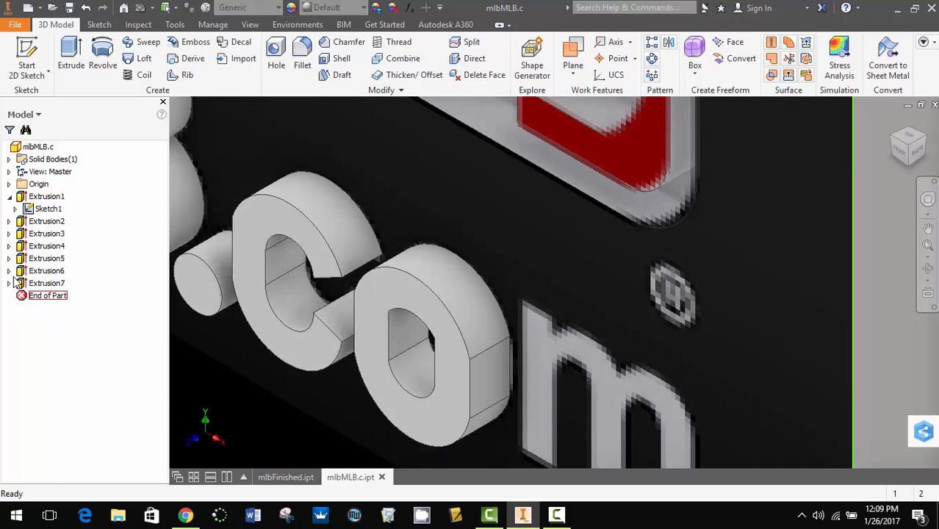
- Start a new 2D sketch on the plaque's front face for the letter "m"
click(47, 48)
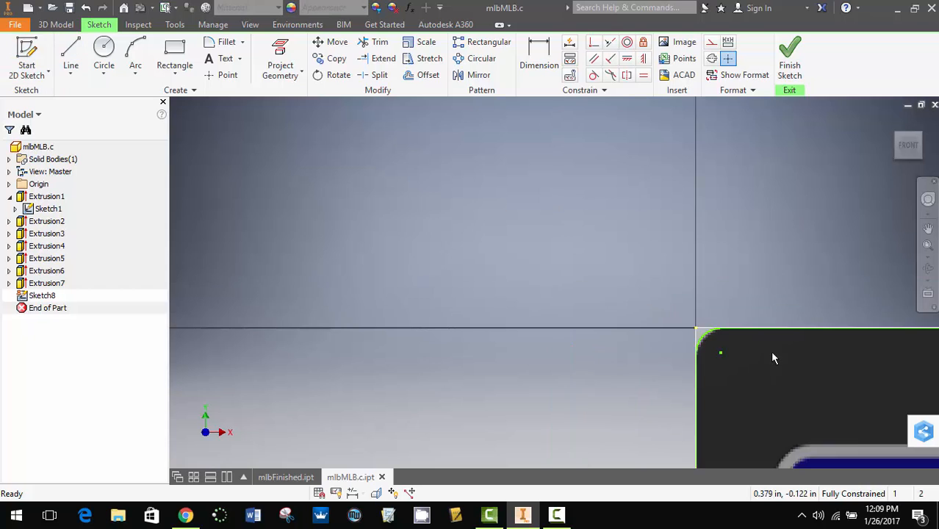
mouse_move(808, 382)
middle_down()
mouse_move(602, 245)
mouse_move(541, 233)
middle_up()
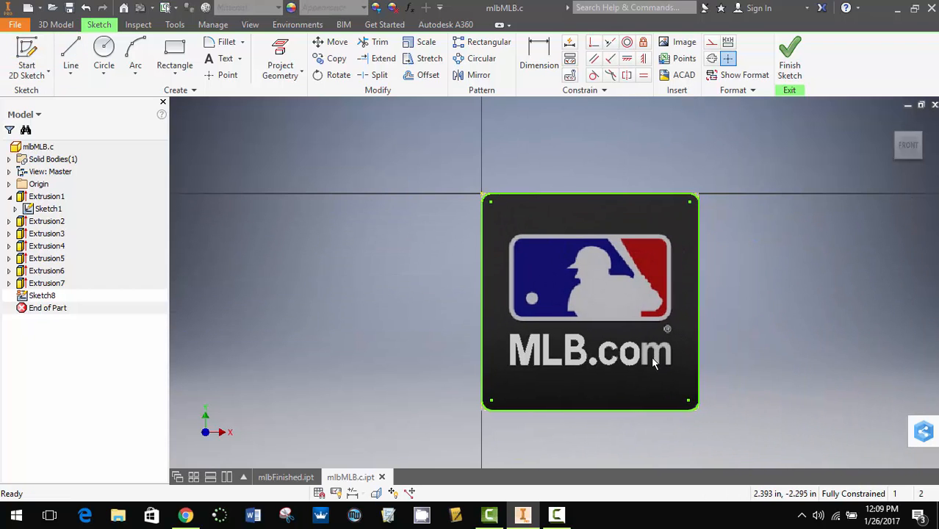
scroll(653, 363, up, 6)
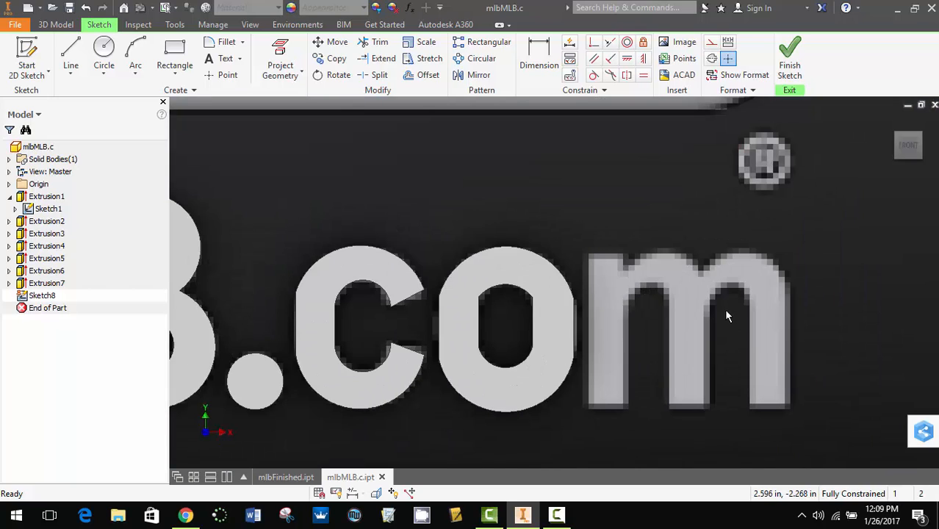
- Trace the two inner arches of the "m" with three-point arcs of about 0.052 in and 0.047 in radius
click(135, 59)
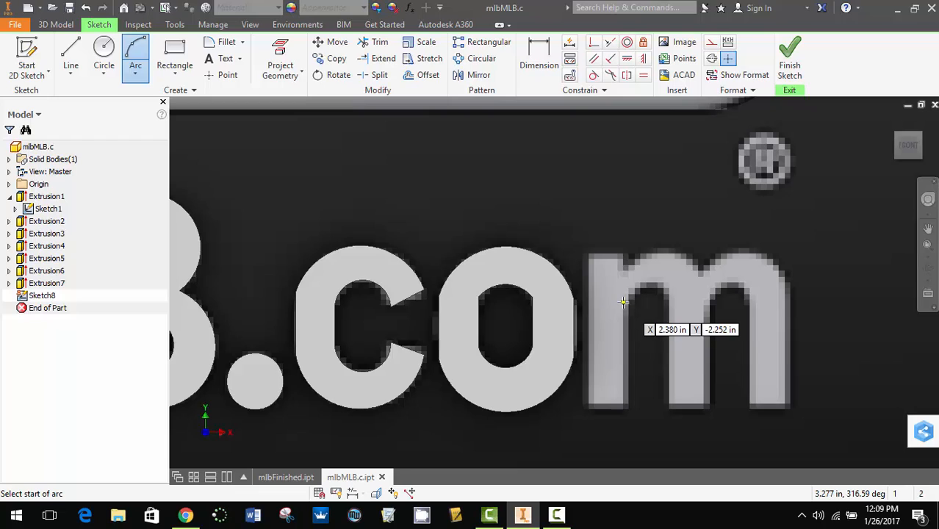
click(623, 302)
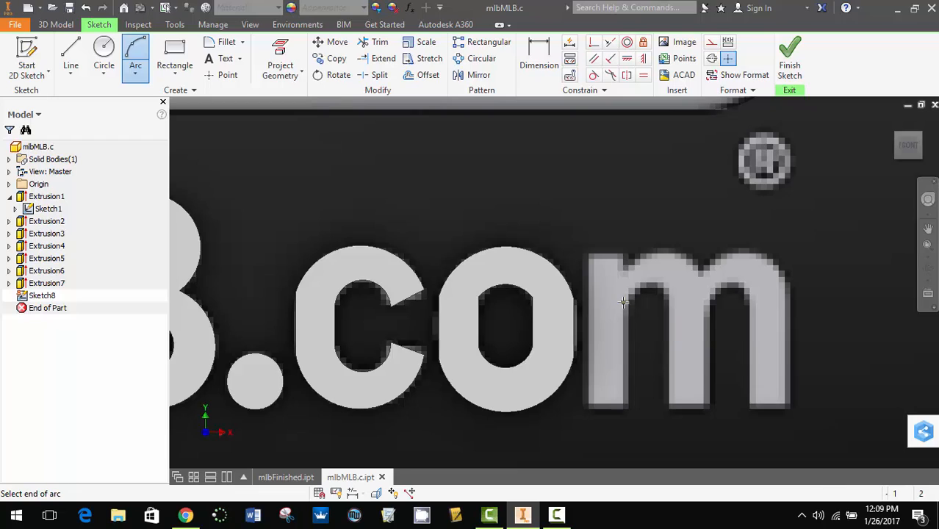
click(668, 300)
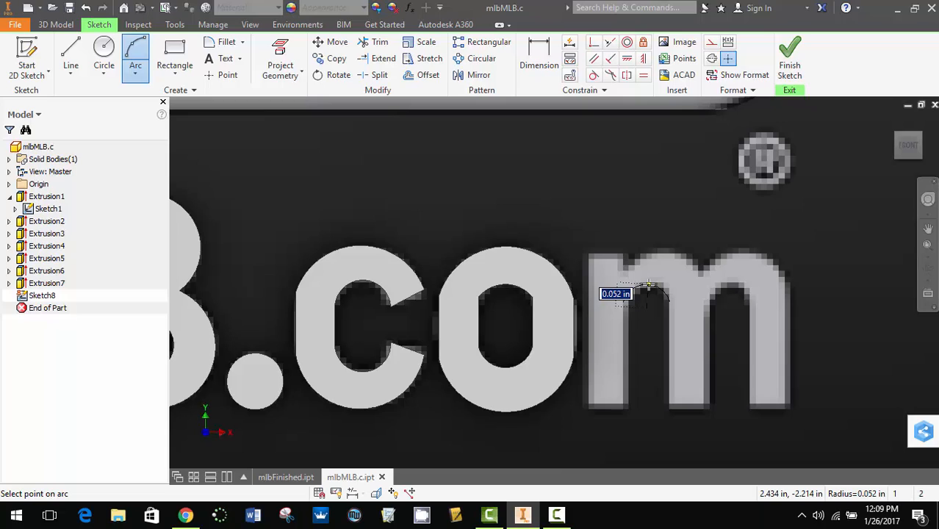
click(648, 285)
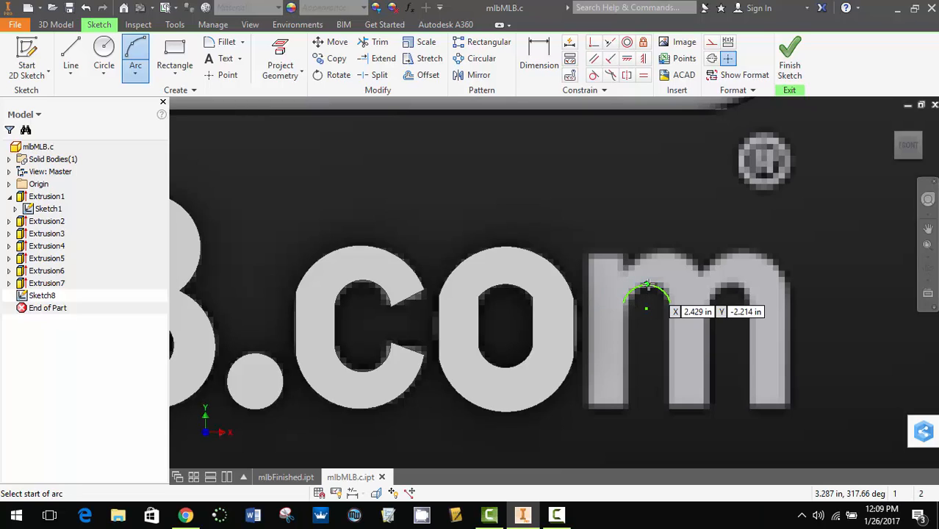
click(709, 302)
click(745, 301)
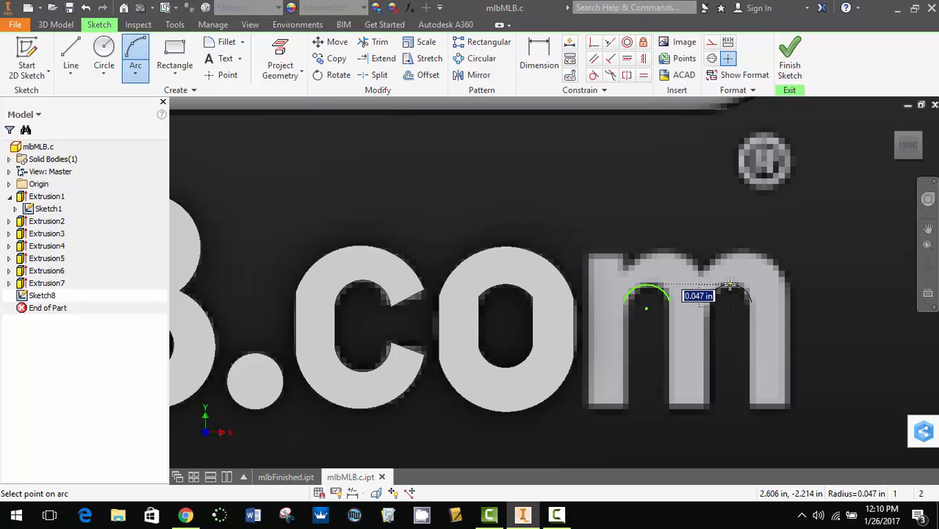
click(730, 286)
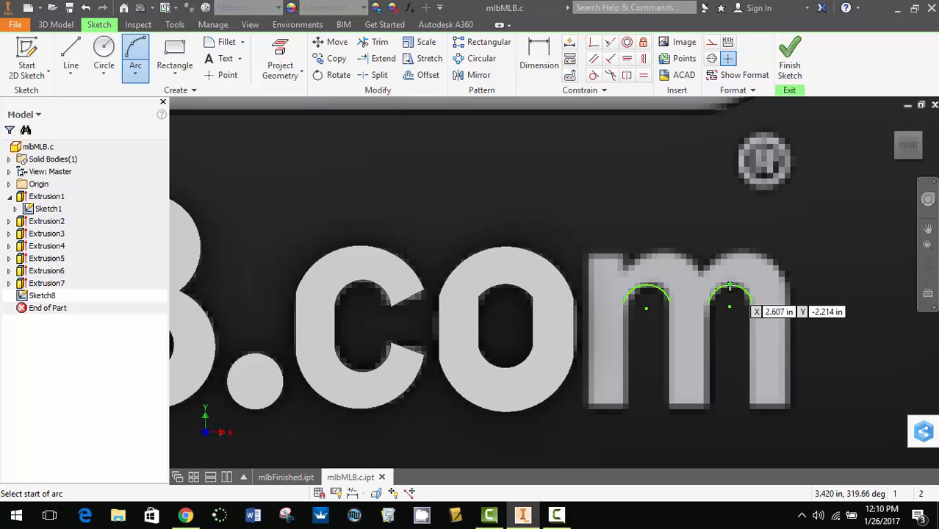
- Trace the two outer arches of the "m" with adjoining three-point arcs of about 0.094 in and 0.100 in radius
click(621, 271)
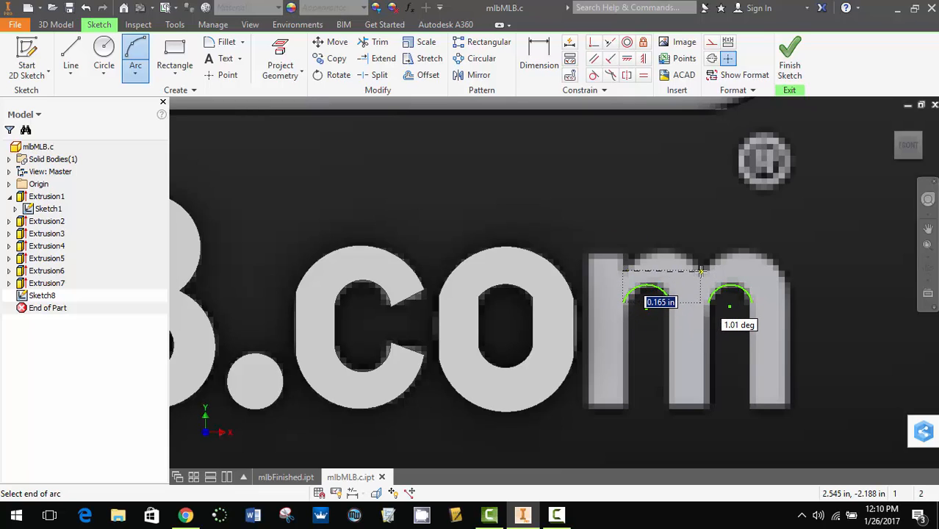
click(700, 270)
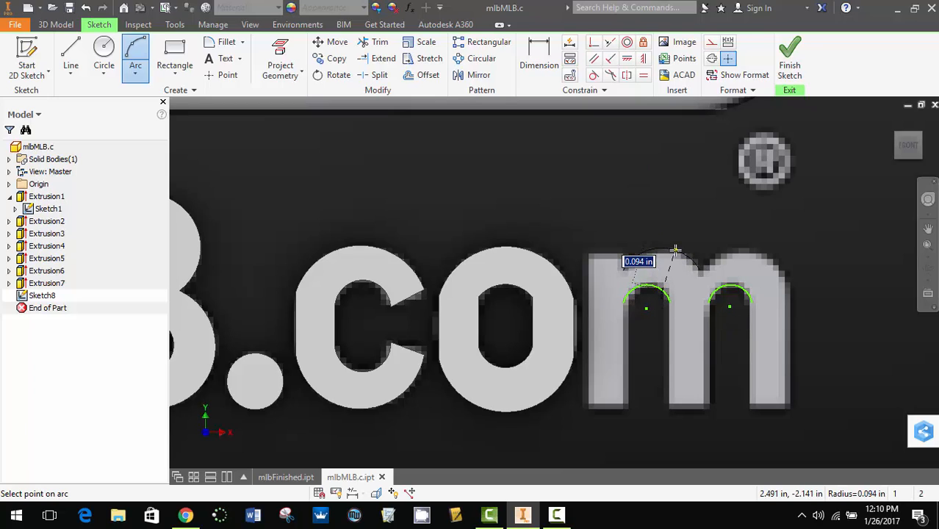
click(674, 250)
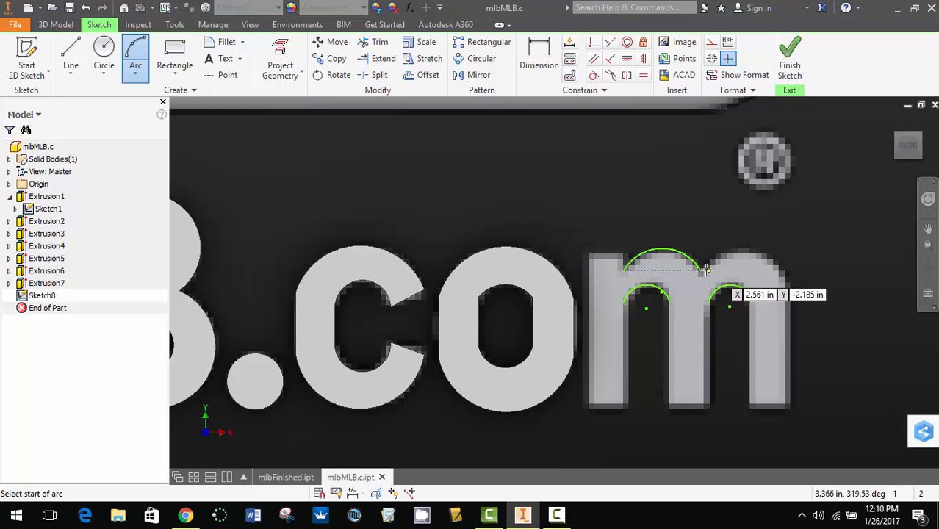
click(700, 270)
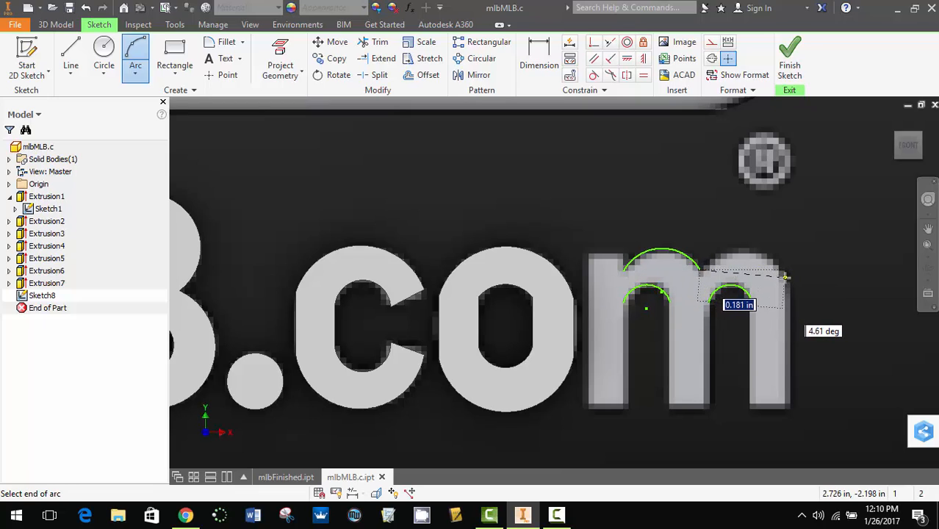
scroll(784, 277, up, 5)
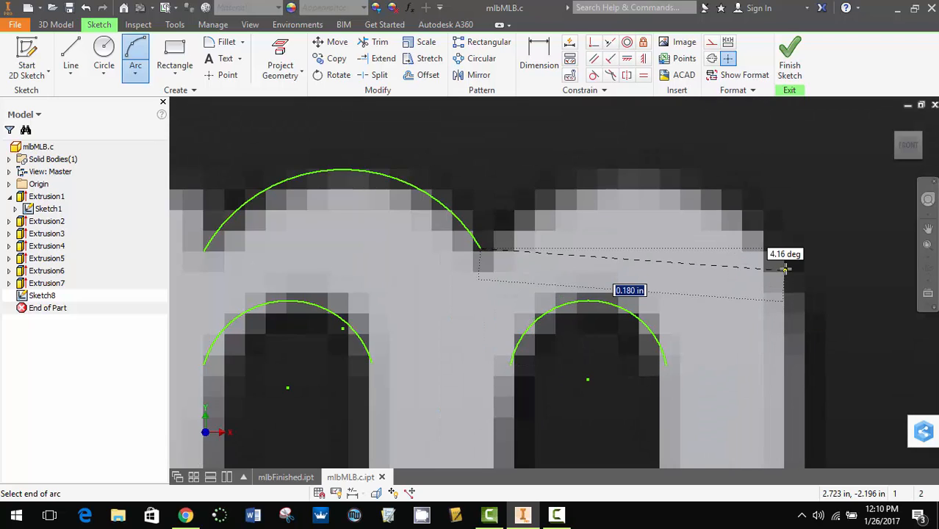
click(786, 276)
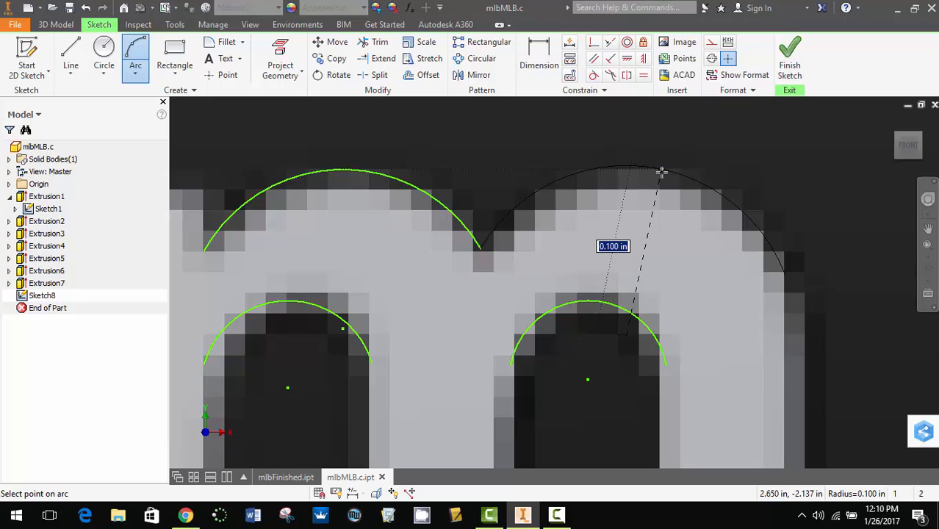
click(661, 171)
scroll(421, 290, down, 3)
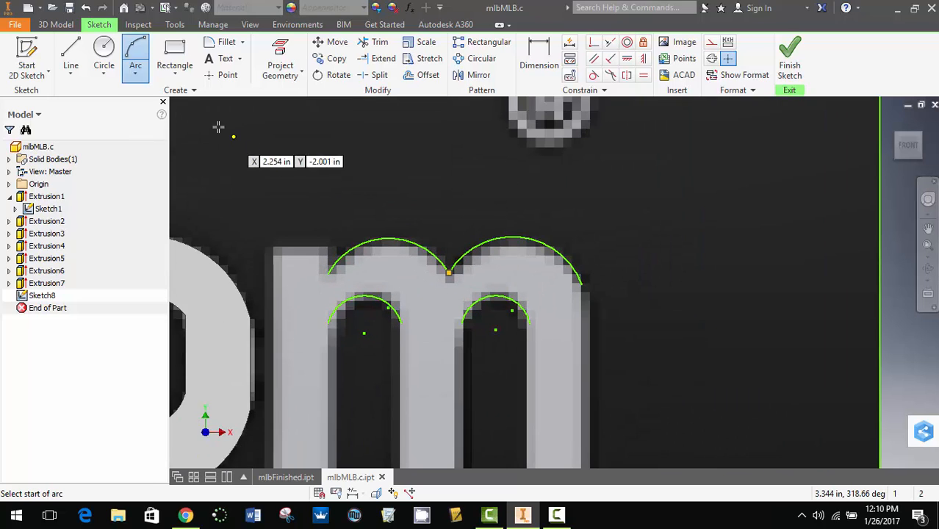
- Outline the first leg of the "m" with connected lines from the outer arch start around to the inner arch, its inner edge about 0.216 in long
click(74, 62)
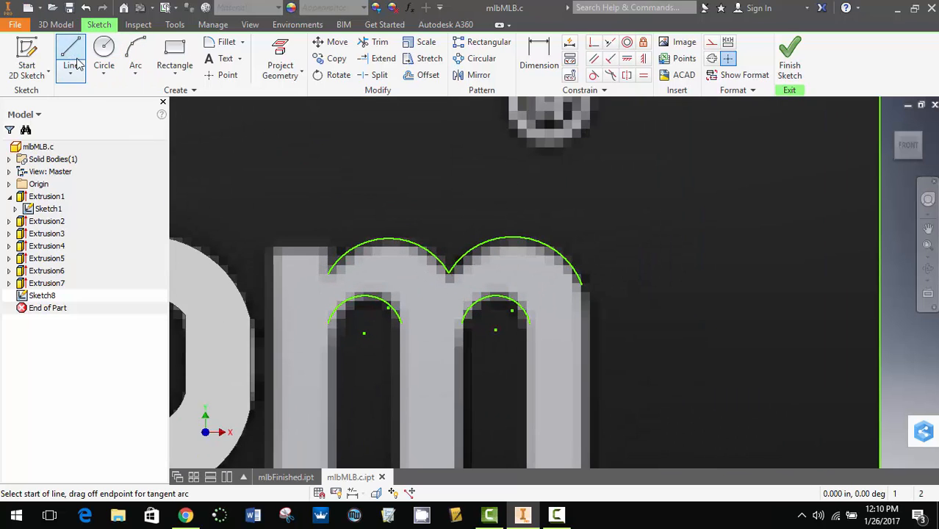
click(327, 273)
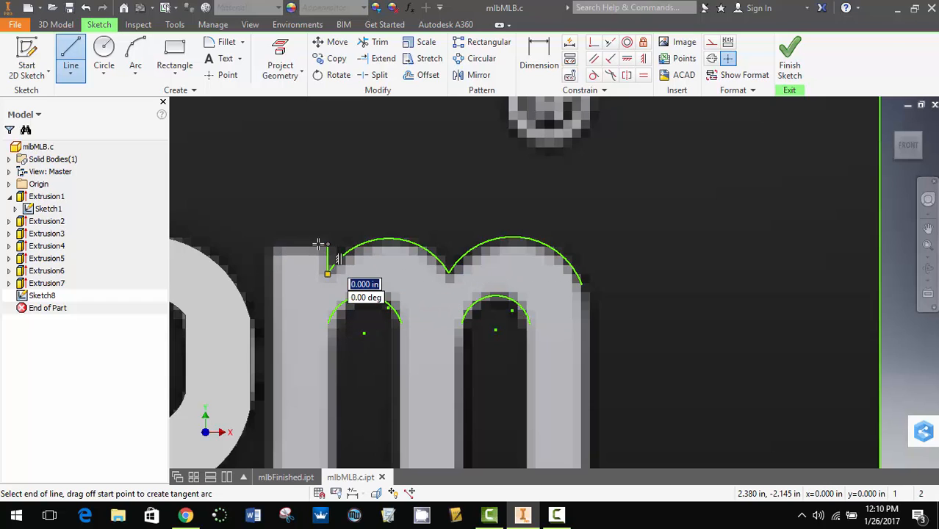
click(319, 243)
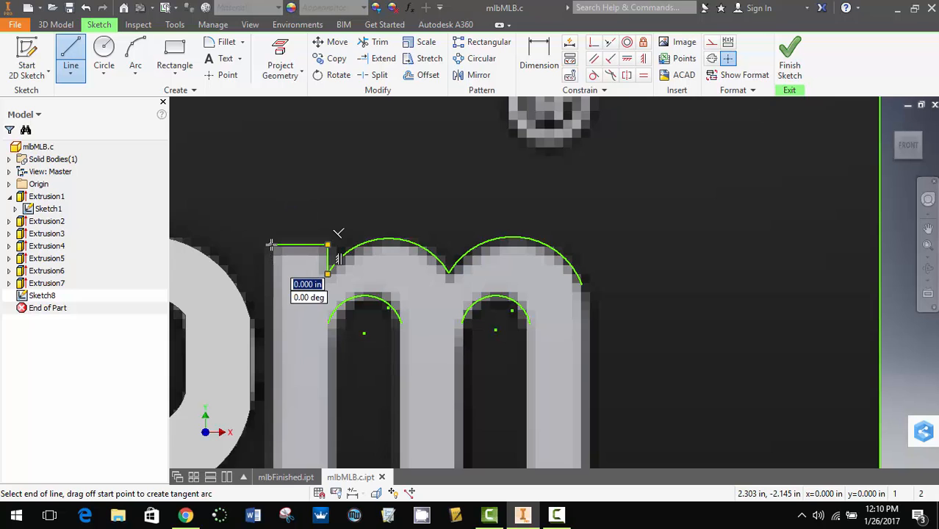
scroll(271, 337, down, 3)
middle_drag(276, 316, 303, 203)
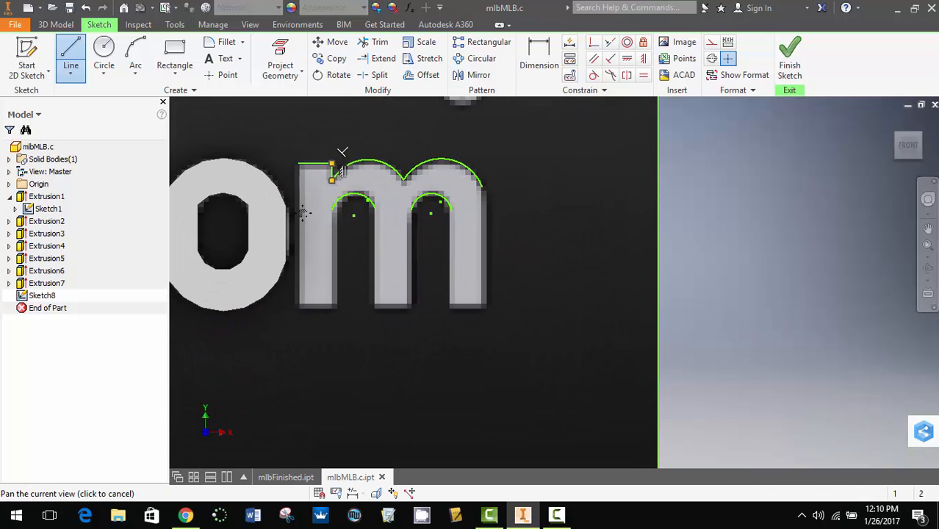
click(299, 303)
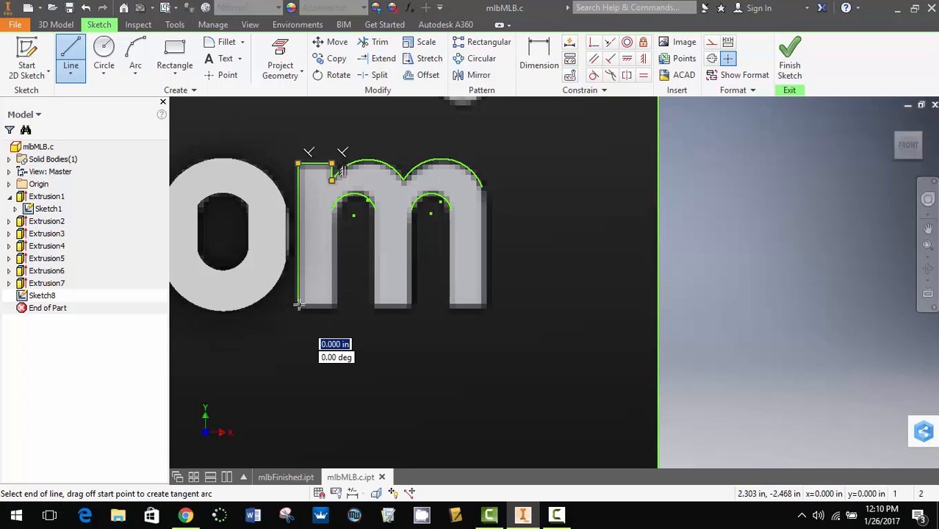
click(335, 305)
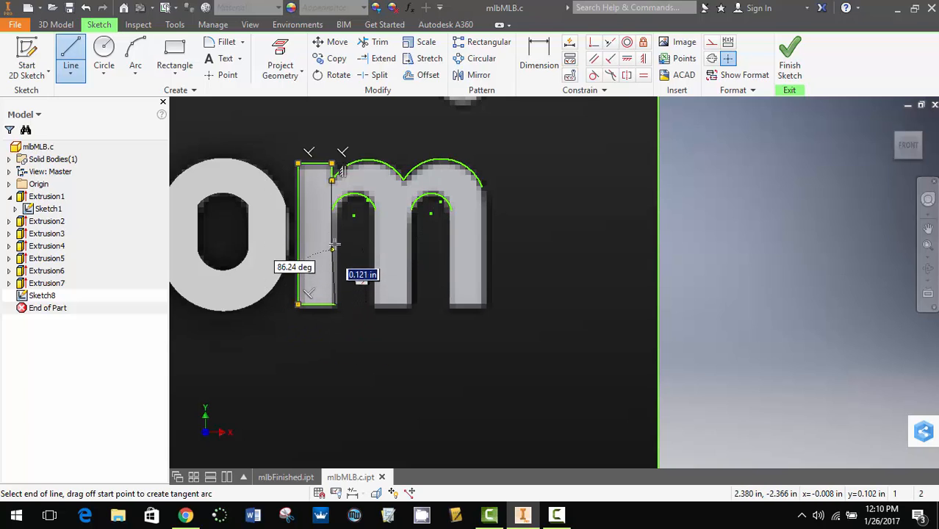
click(333, 210)
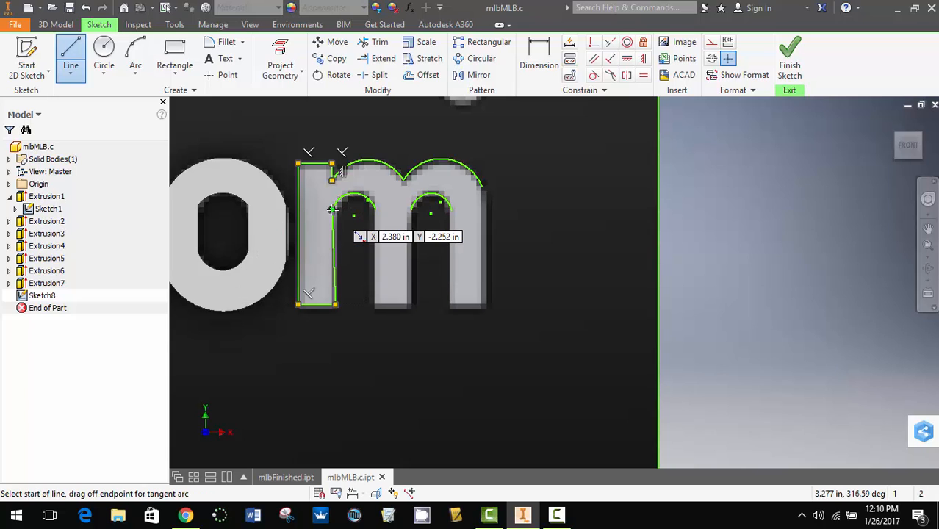
- Outline the middle leg of the "m" between the two inner arches with lines, about 0.218 in tall and 0.082 in wide
click(374, 211)
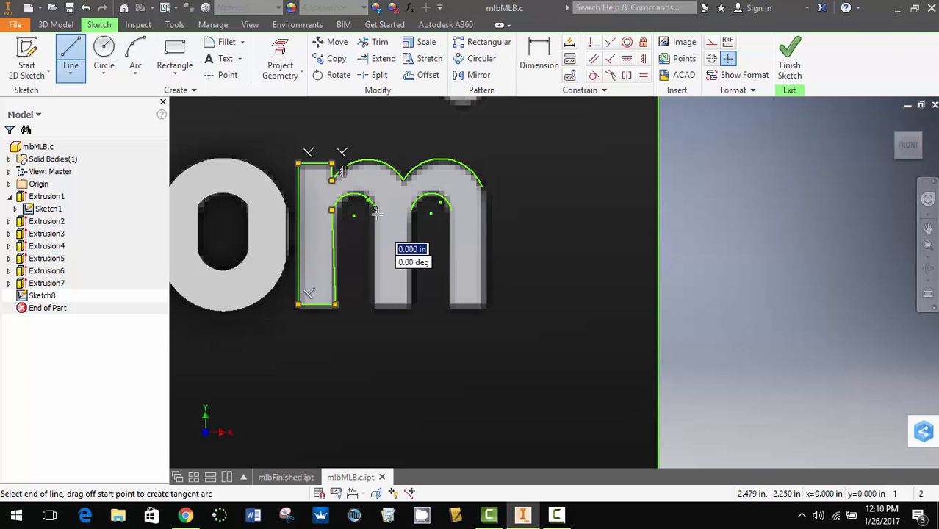
click(374, 305)
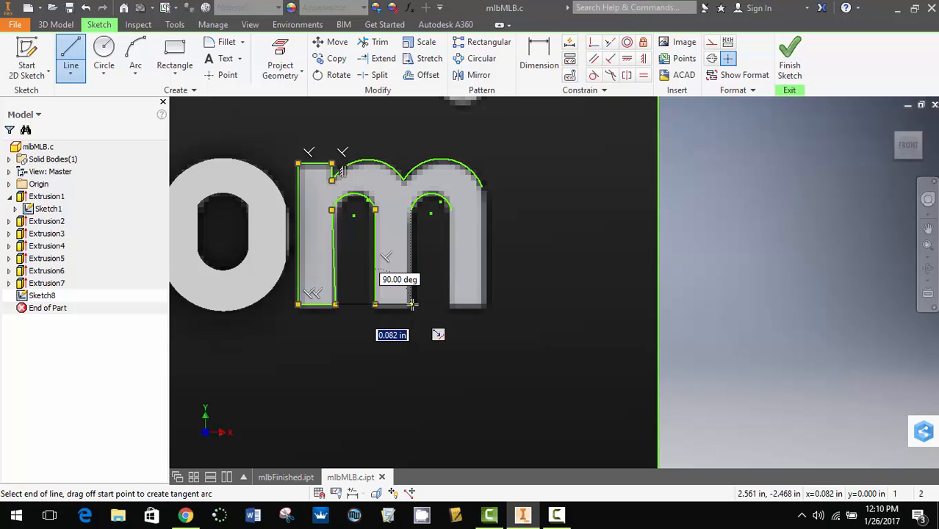
click(411, 305)
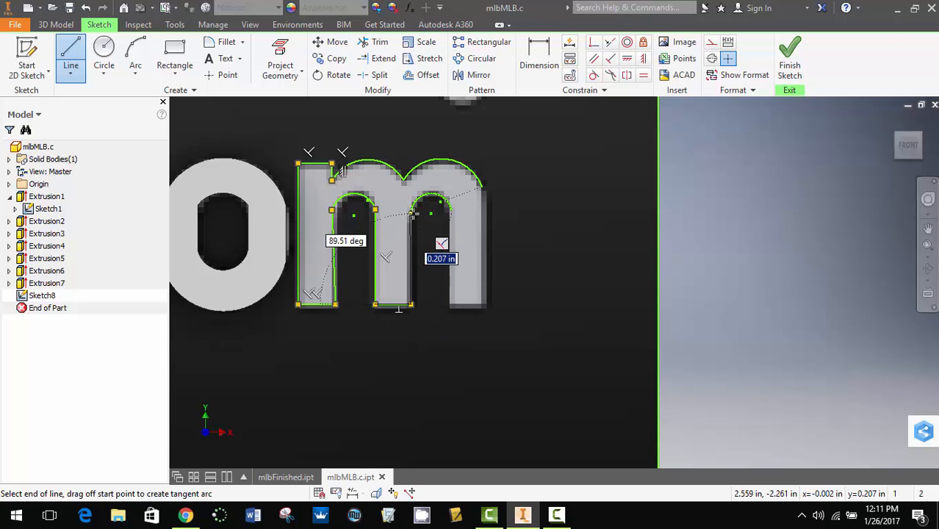
scroll(413, 213, down, 5)
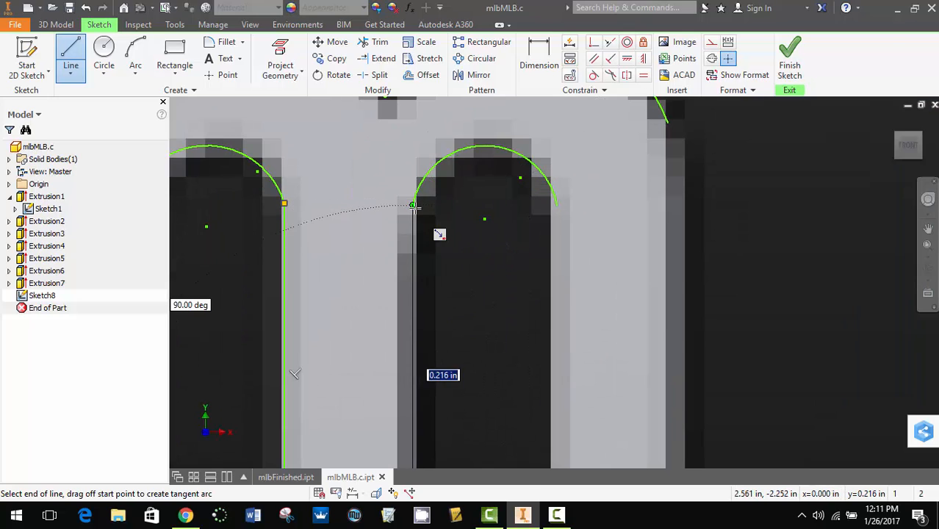
click(413, 204)
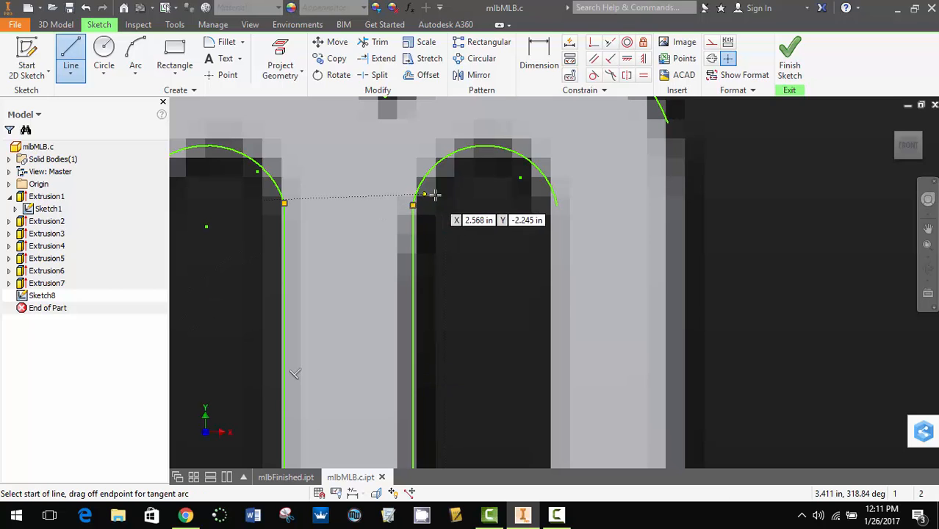
- Close the "m" outline with the last leg, about 0.216 in down, 0.081 in across and up to the outer arch end
scroll(534, 273, up, 4)
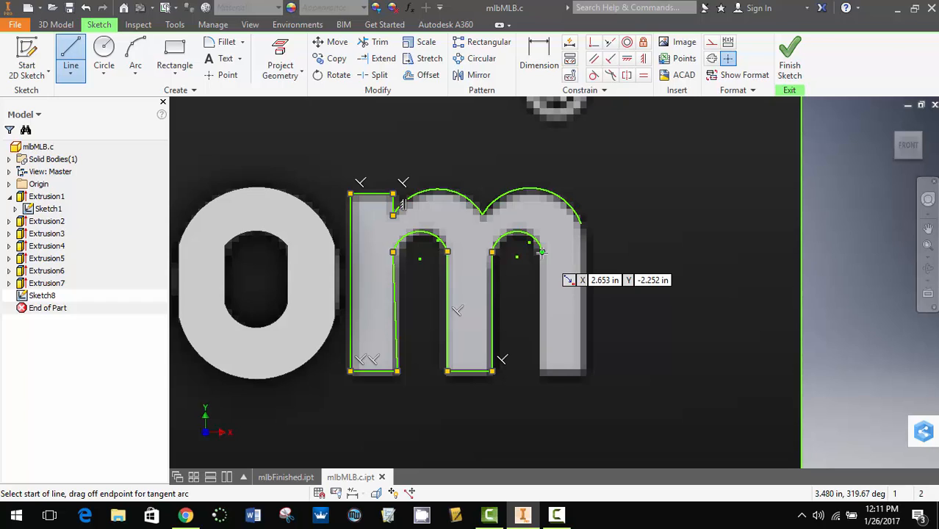
click(541, 252)
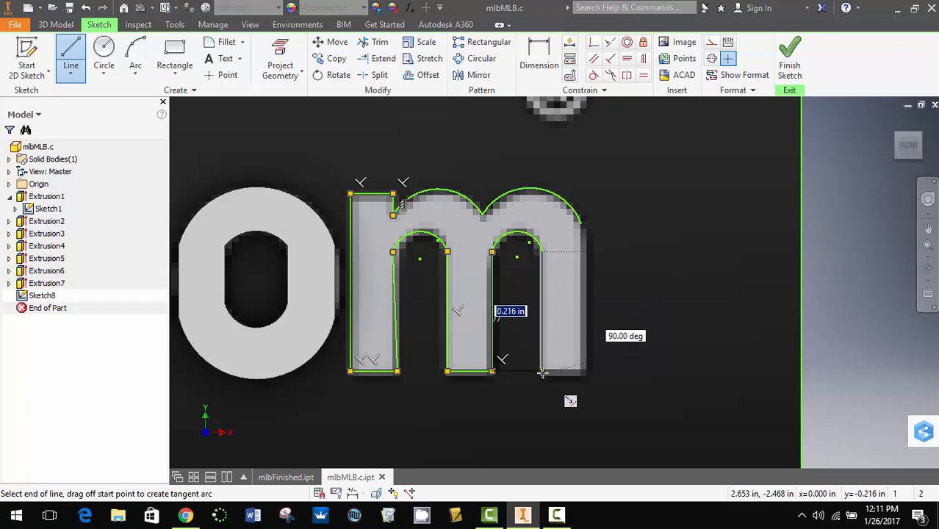
click(540, 371)
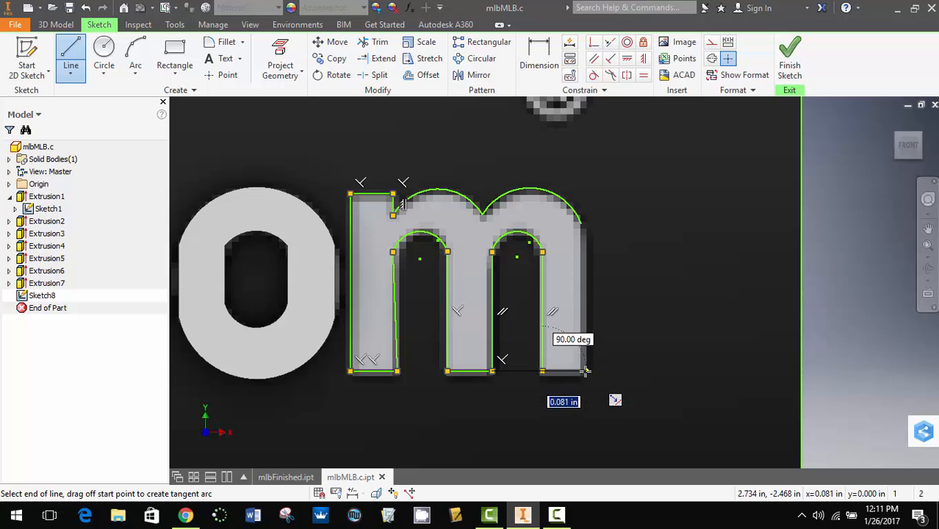
click(585, 371)
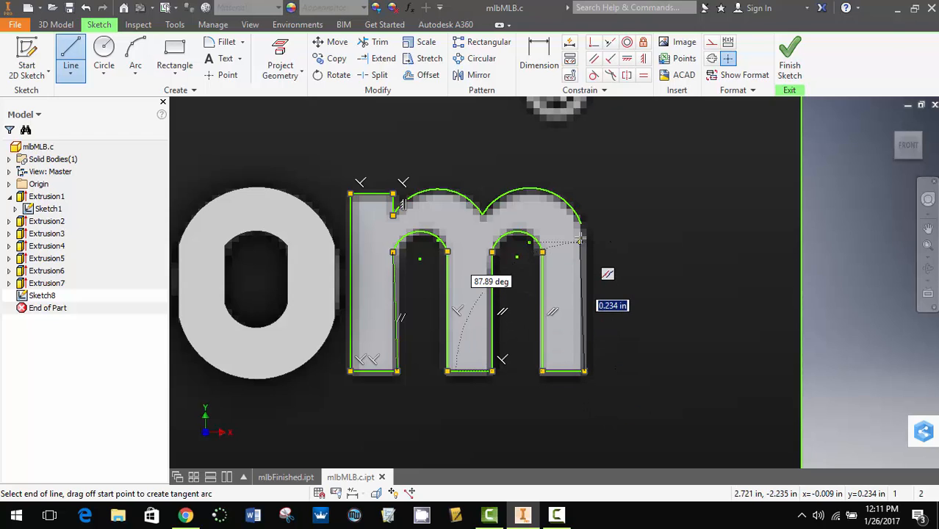
click(580, 222)
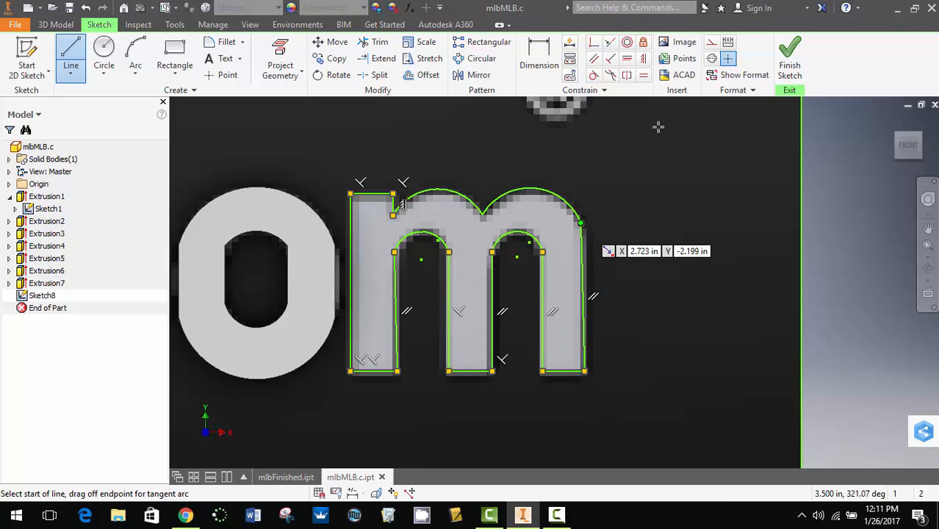
- Finish the sketch and extrude the "m" profile outward by 0.1 in
click(787, 57)
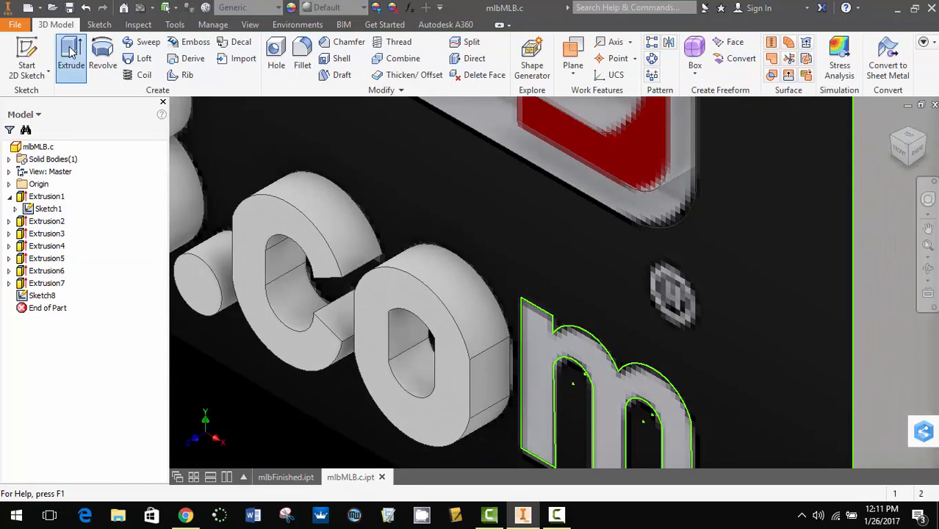
click(71, 57)
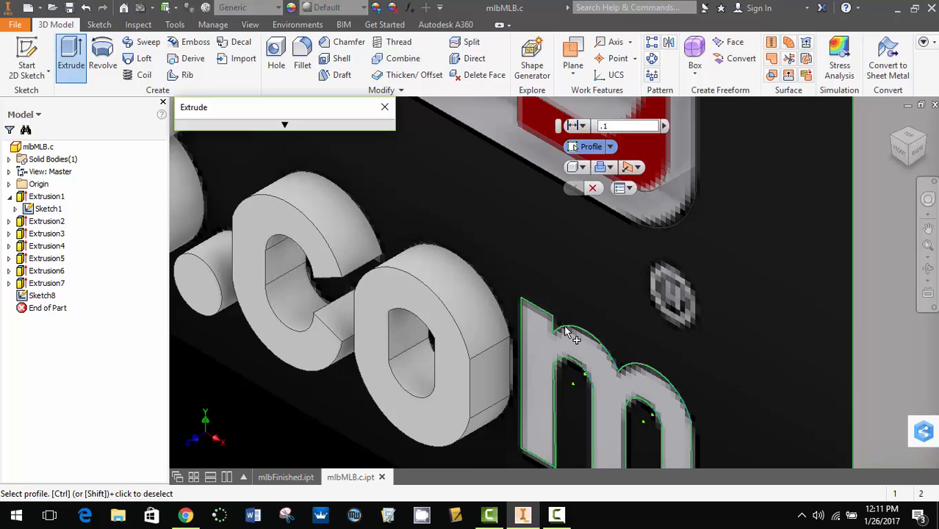
click(566, 332)
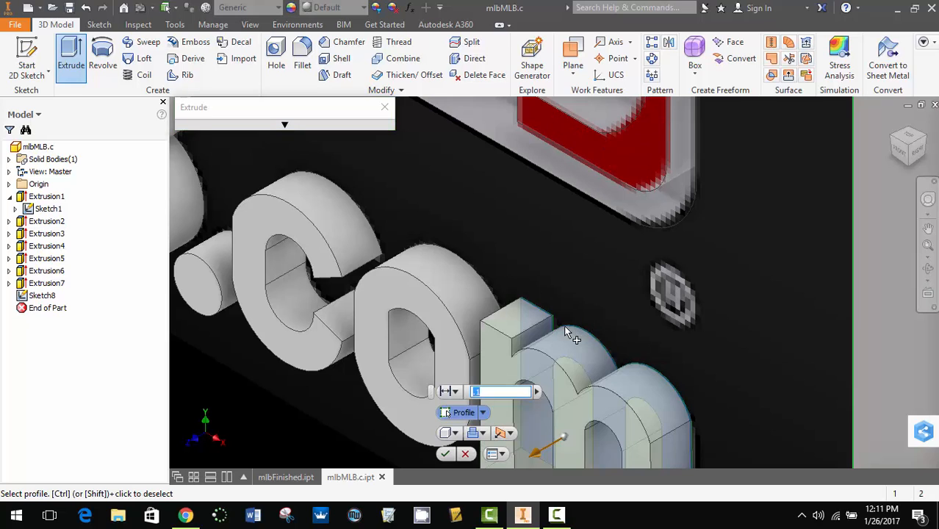
click(446, 454)
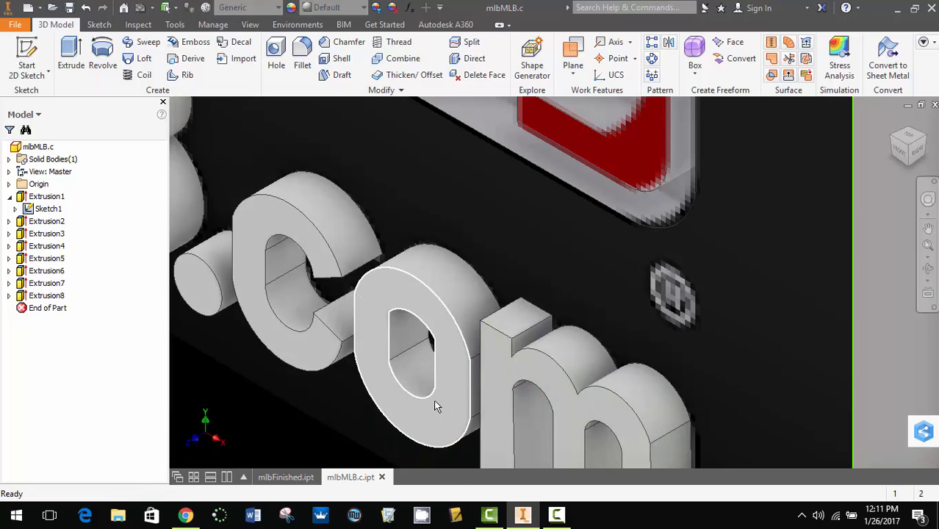
- Turn off the visibility of Sketch1 under Extrusion1 to hide the reference image on the plaque's front face
scroll(512, 275, down, 5)
scroll(466, 129, up, 3)
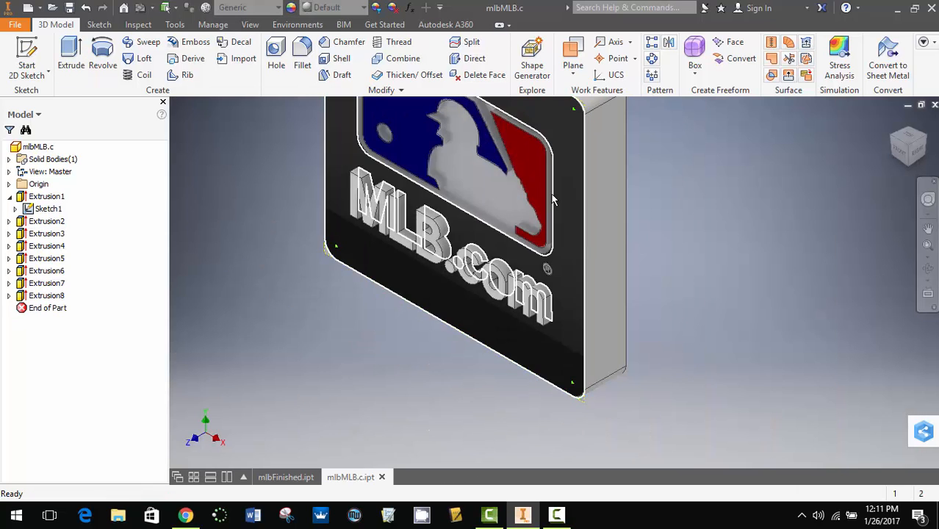
middle_drag(553, 199, 615, 314)
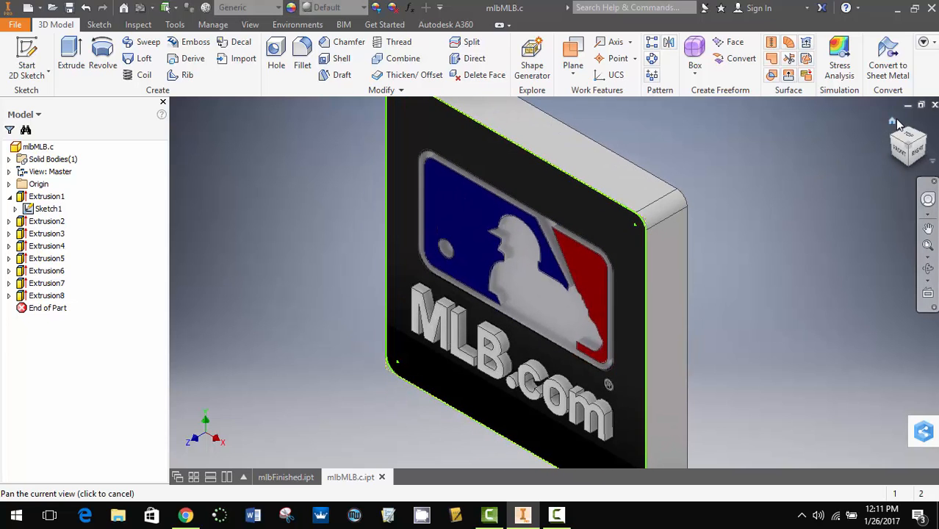
click(893, 125)
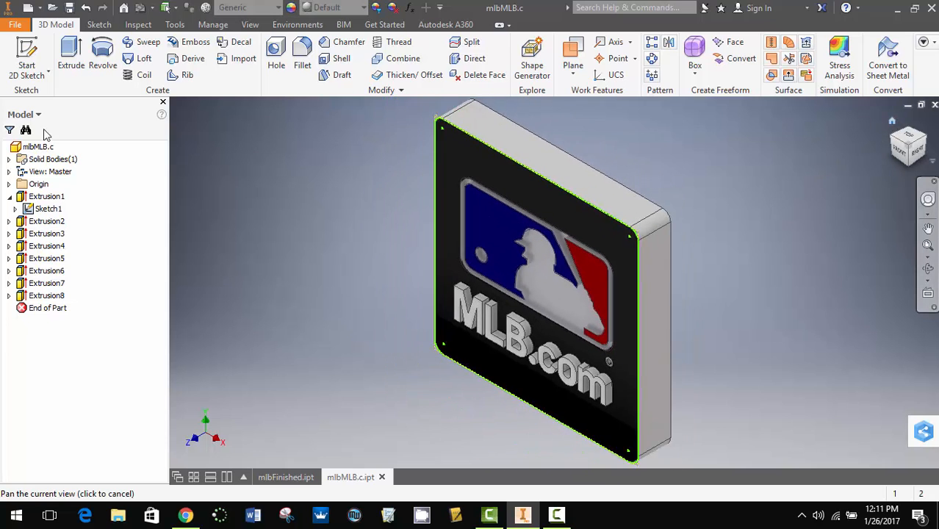
right_click(46, 210)
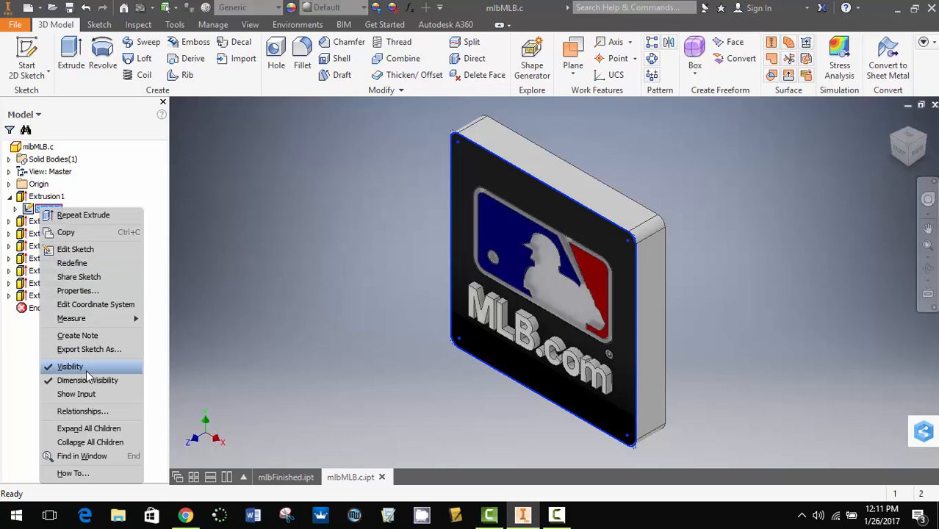
click(262, 214)
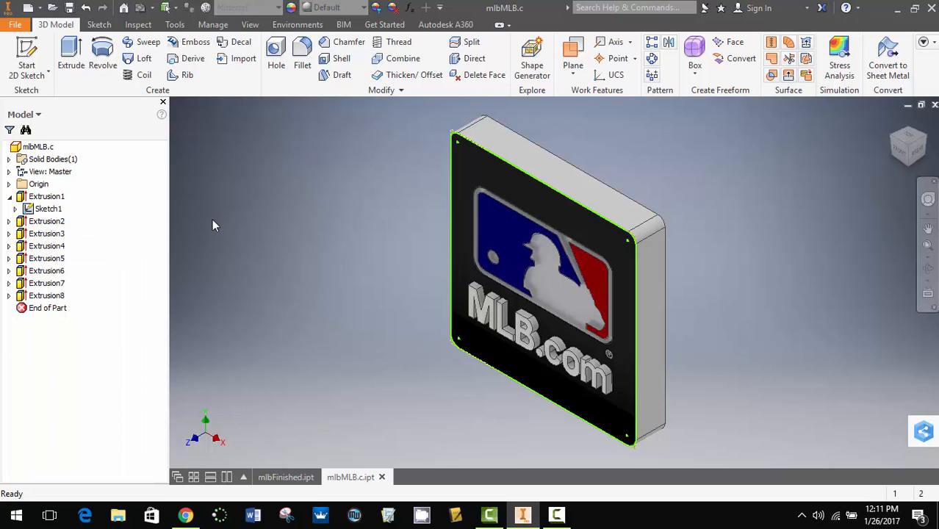
click(31, 208)
right_click(42, 209)
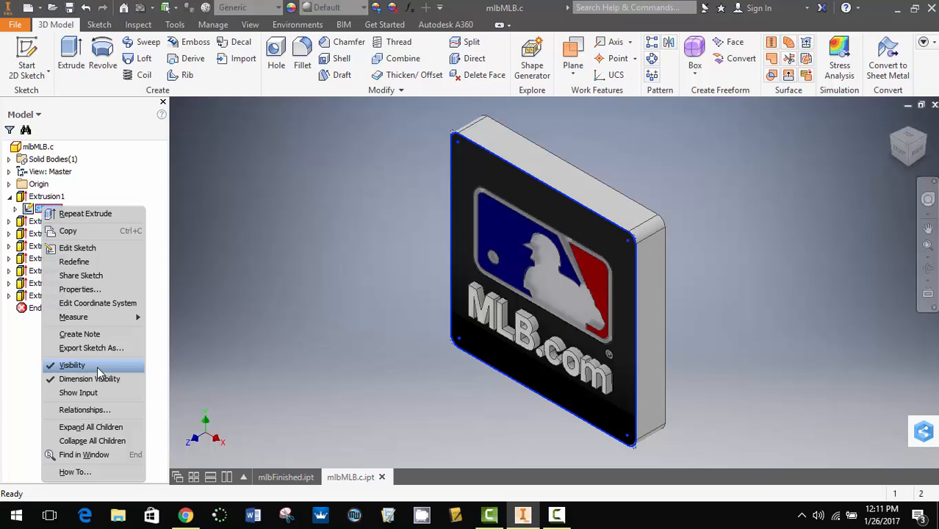
click(72, 366)
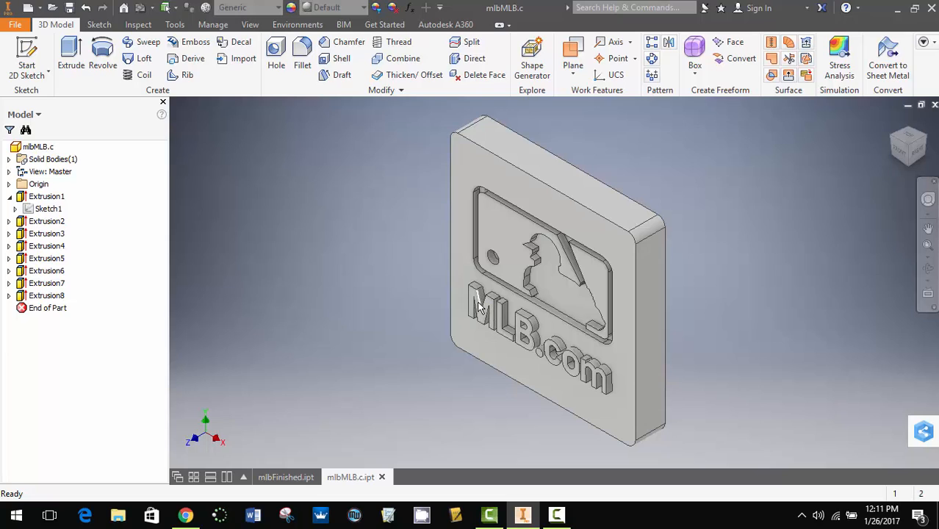
- Apply the Denim - Blue appearance to the extruded letter "m" (Extrusion8)
click(47, 296)
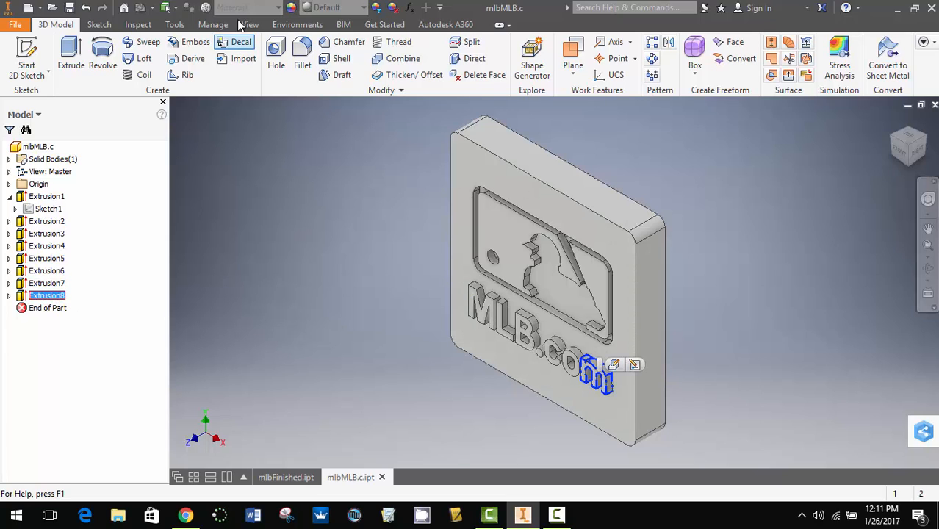
click(332, 7)
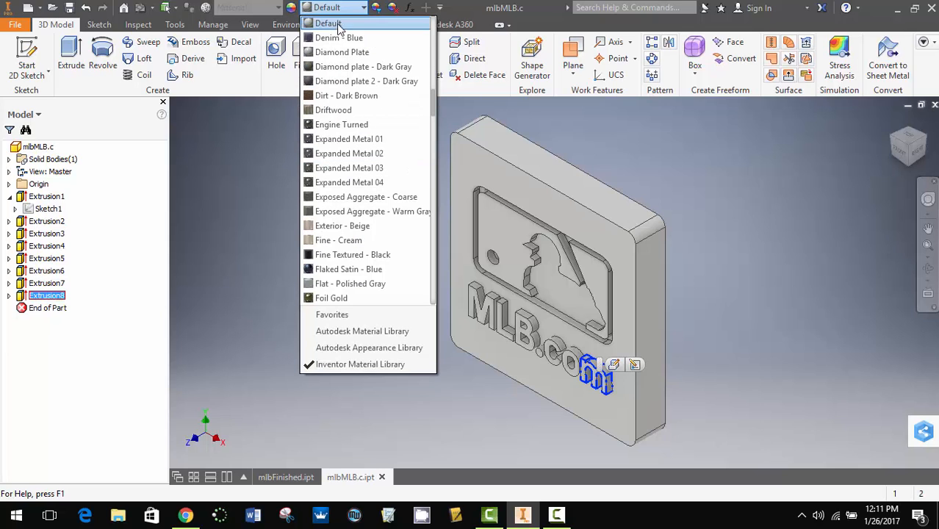
click(348, 38)
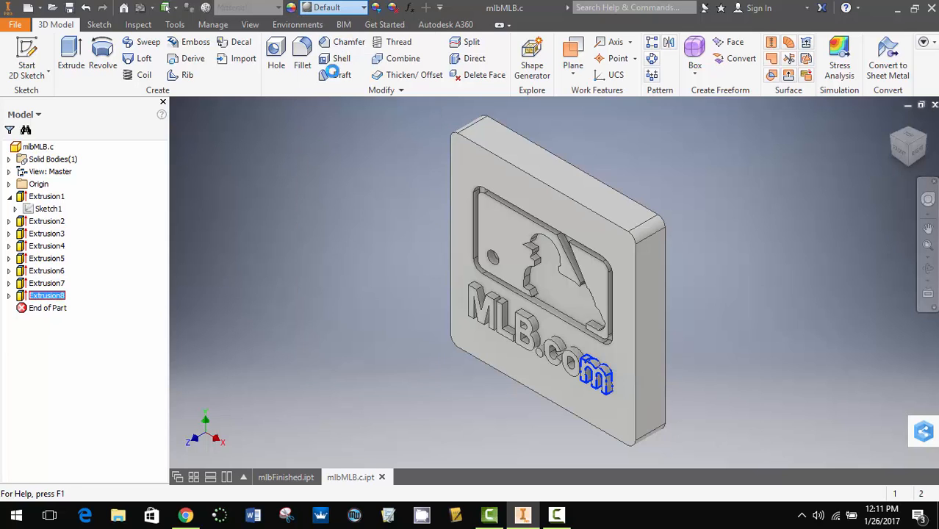
click(422, 291)
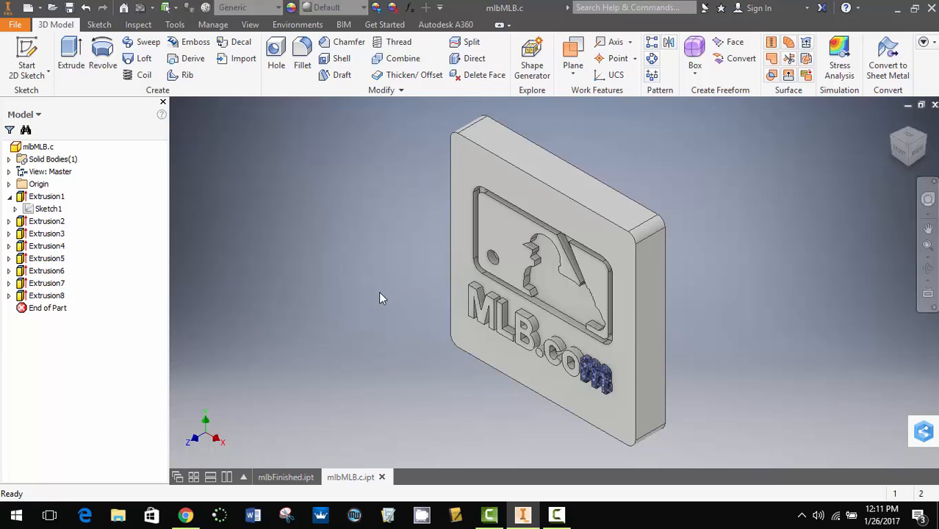
- Change the appearance of the extruded letter "m" (Extrusion8) to Expanded Metal 01
click(51, 297)
click(342, 8)
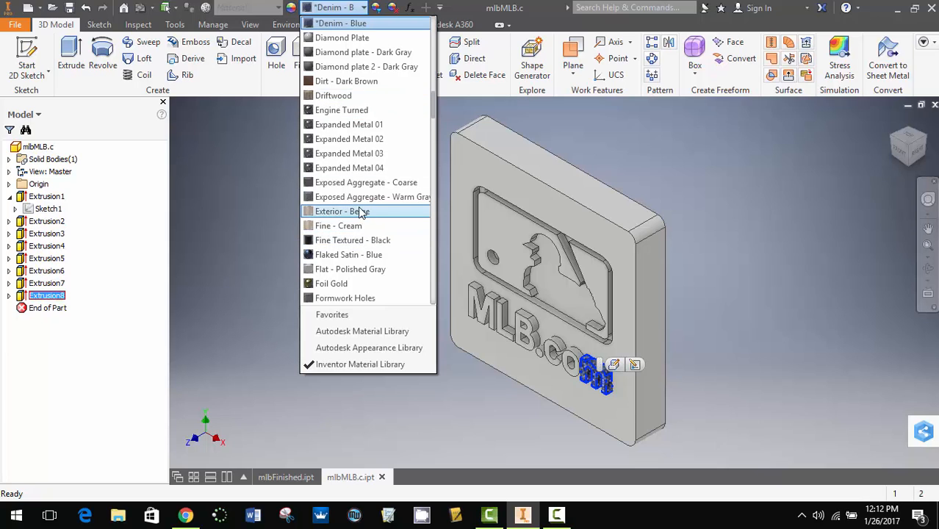
click(357, 126)
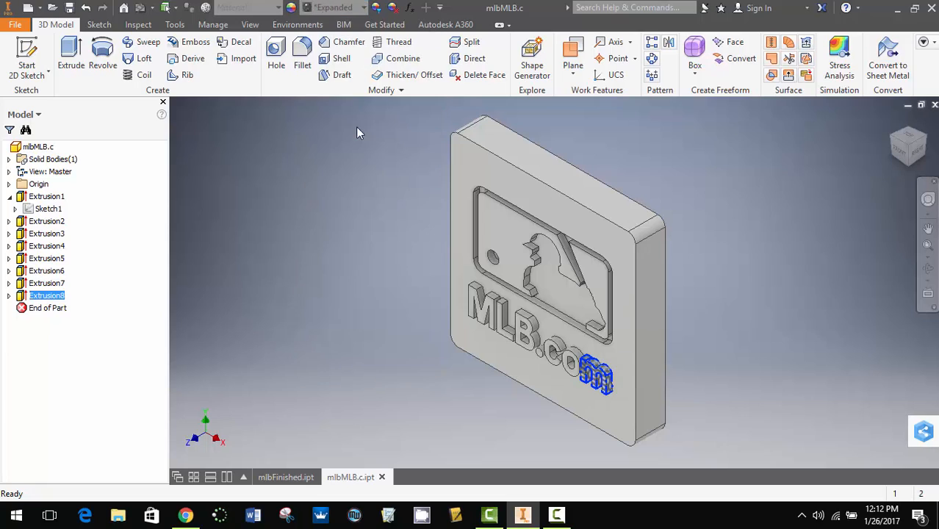
click(337, 204)
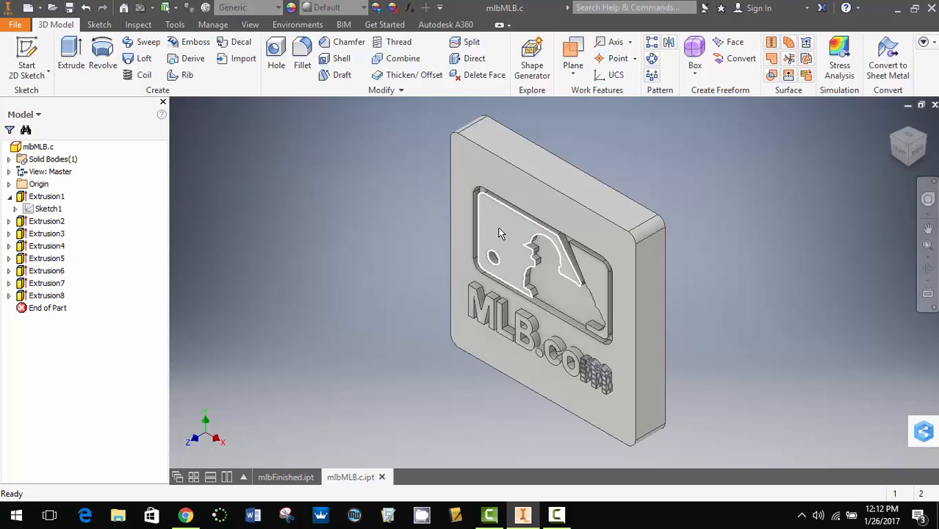
- Check the colors in mlbFinished.ipt, return to mlbMLB.c.ipt and apply a dark blue appearance to the logo face in front of the batter
click(285, 477)
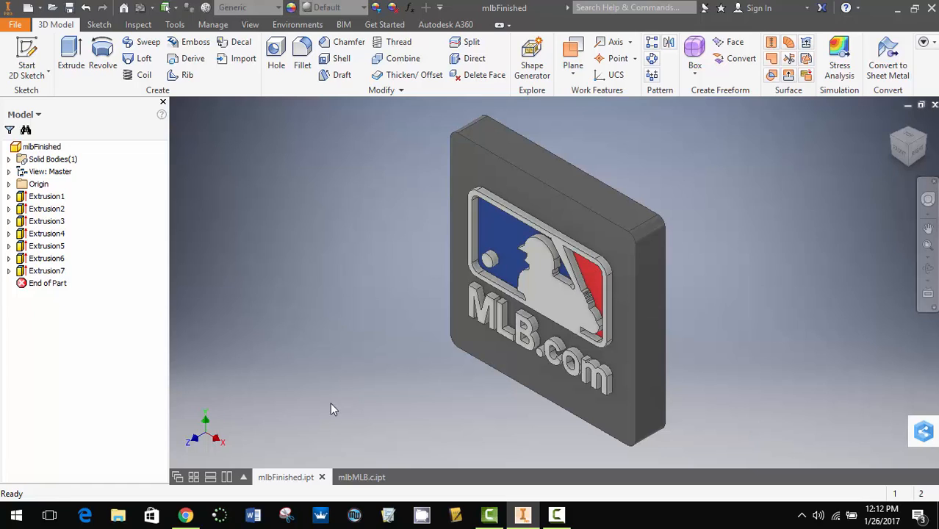
click(362, 477)
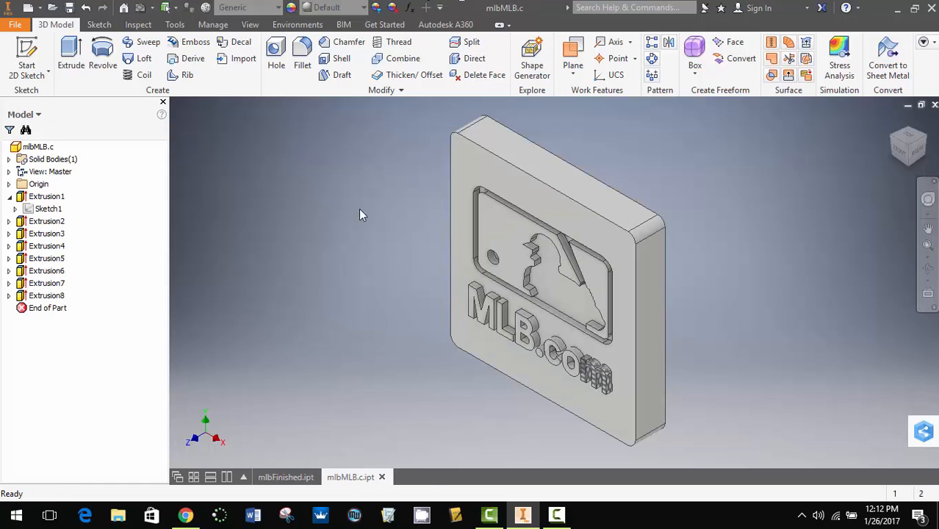
click(495, 220)
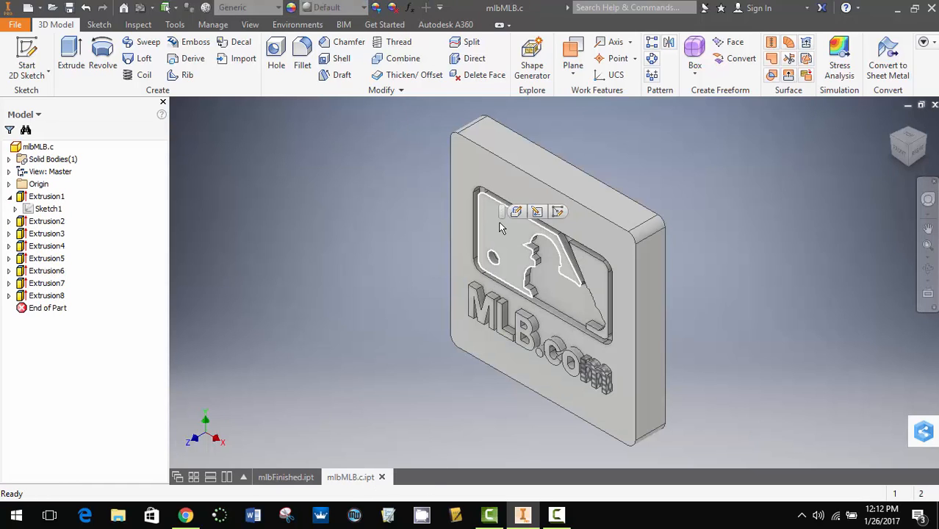
click(357, 7)
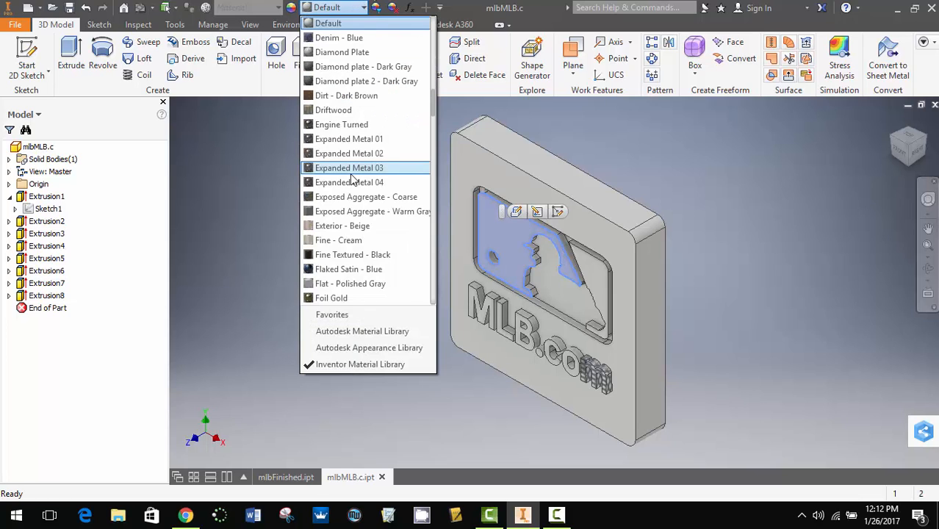
scroll(365, 246, down, 1)
click(362, 240)
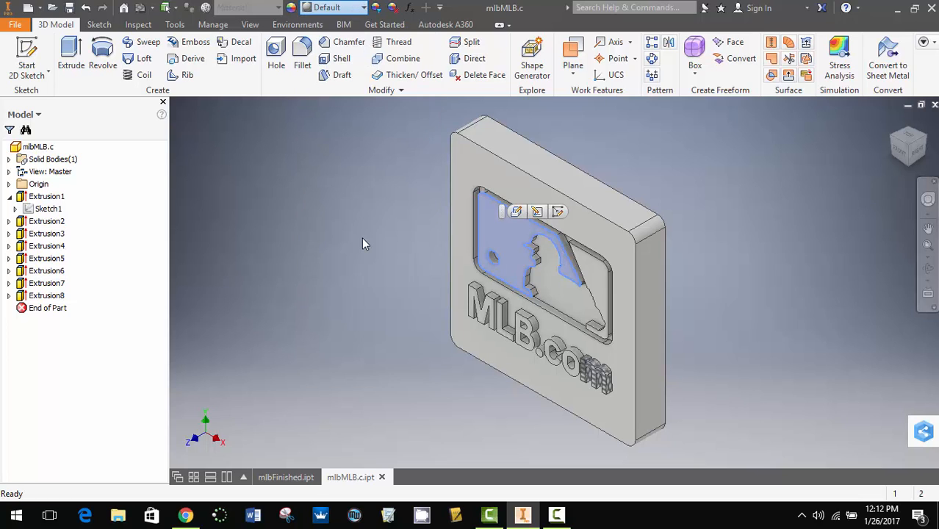
- Apply the Light Red appearance to the logo face behind the batter silhouette
click(600, 276)
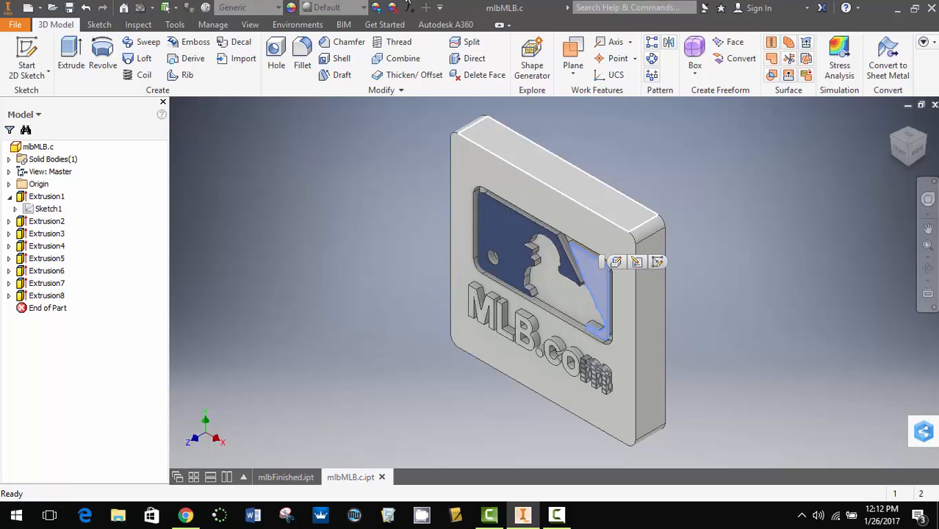
click(340, 9)
scroll(370, 209, down, 15)
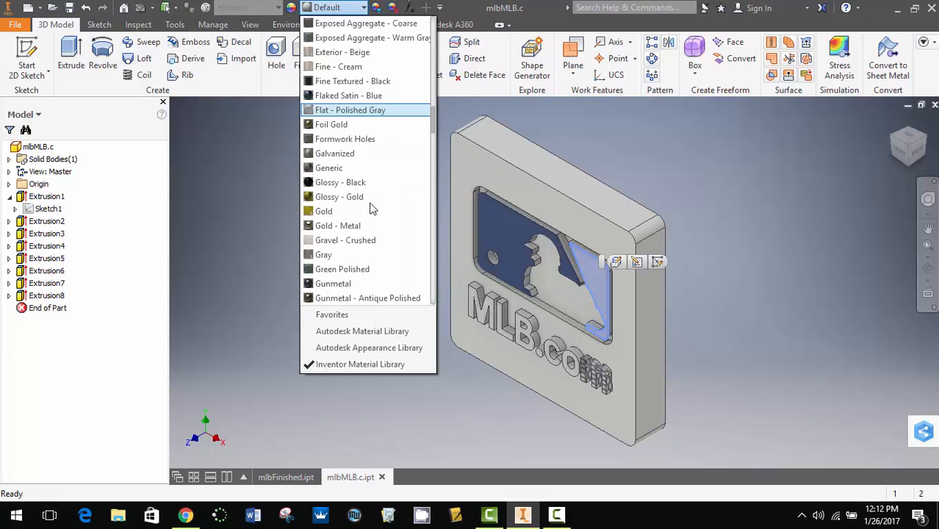
scroll(371, 209, down, 1)
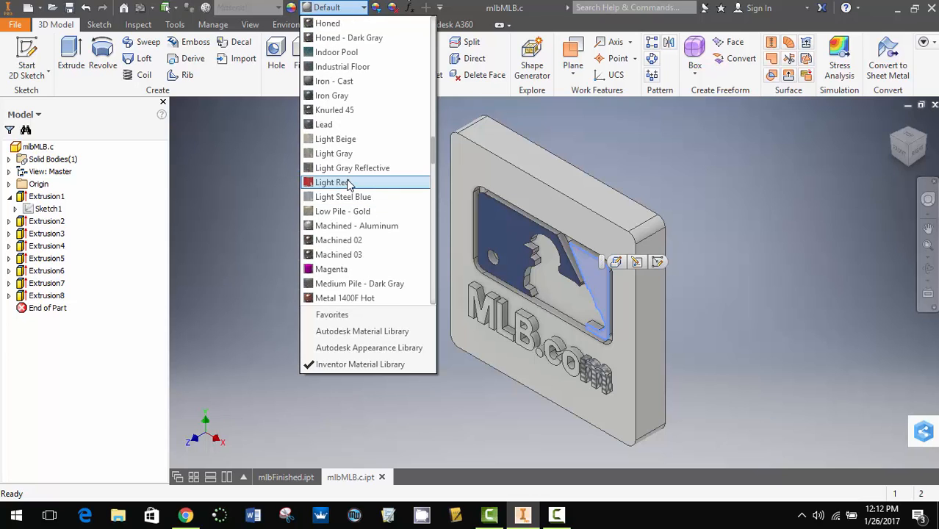
click(351, 184)
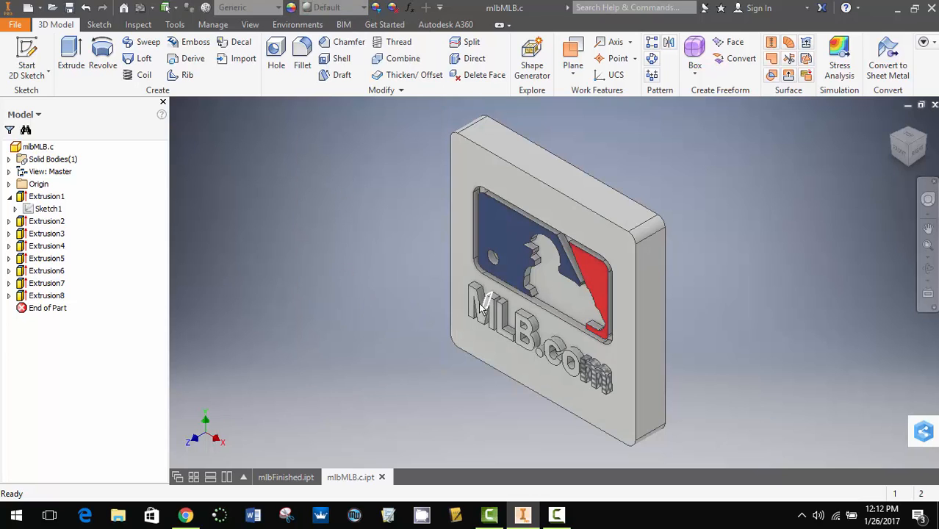
- Select the front faces of all the "MLB.com" characters, including the dot, and apply a black appearance to them
scroll(474, 309, down, 3)
scroll(474, 308, down, 3)
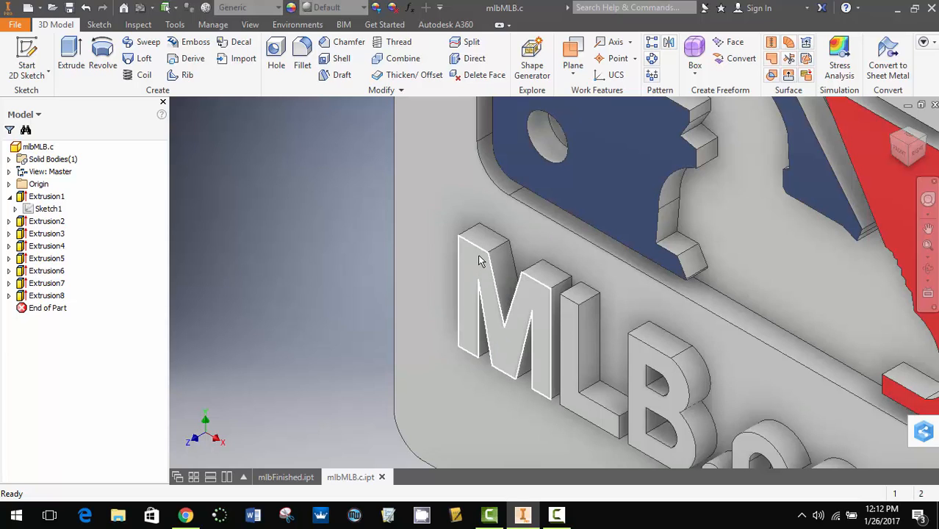
click(478, 268)
ctrl+click(570, 327)
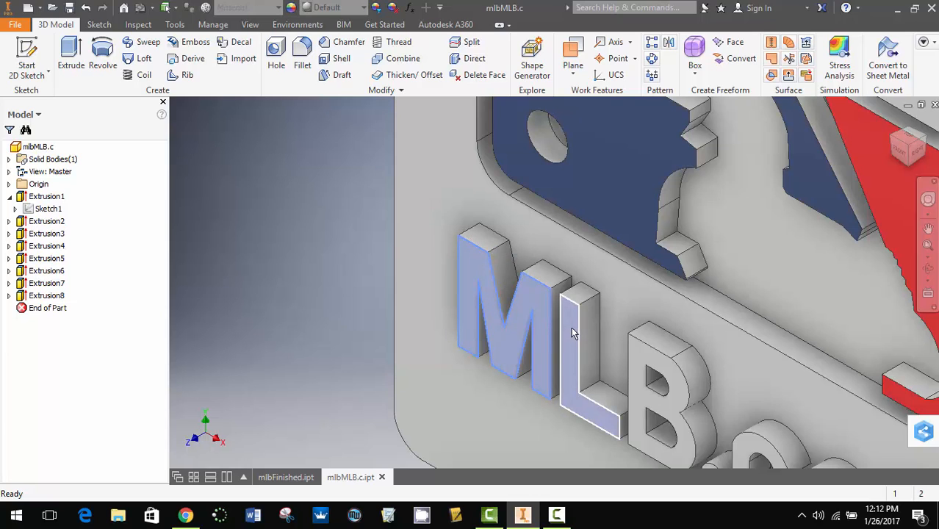
ctrl+click(645, 407)
scroll(645, 406, down, 5)
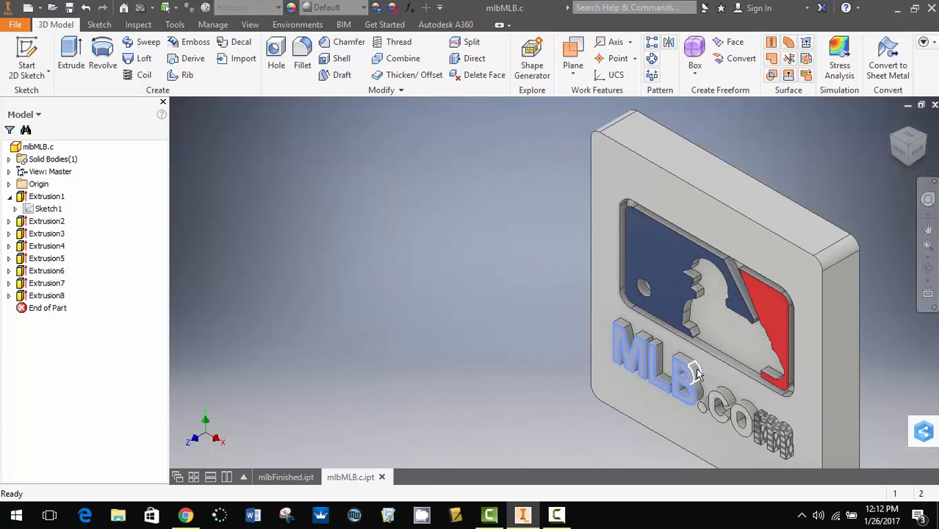
scroll(724, 408, up, 5)
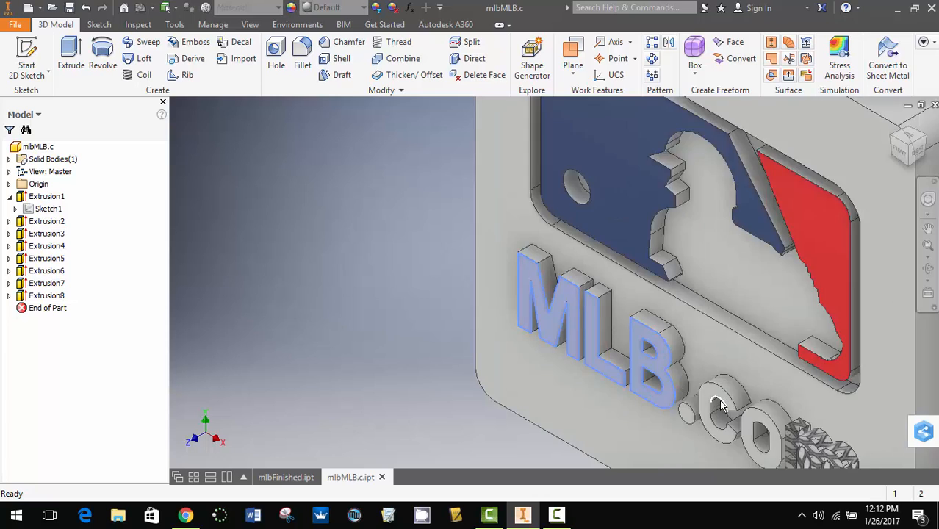
ctrl+click(711, 389)
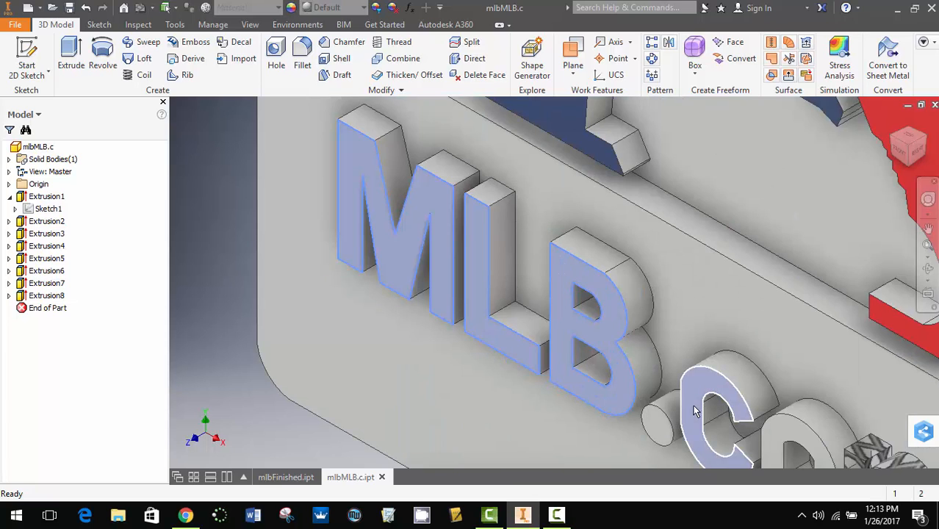
ctrl+click(656, 433)
scroll(760, 364, down, 2)
scroll(760, 364, down, 2)
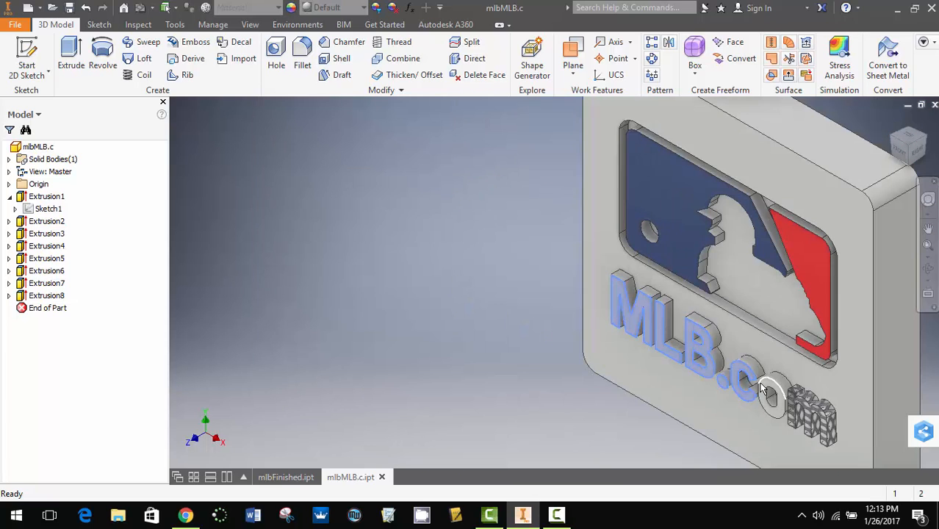
scroll(773, 393, up, 3)
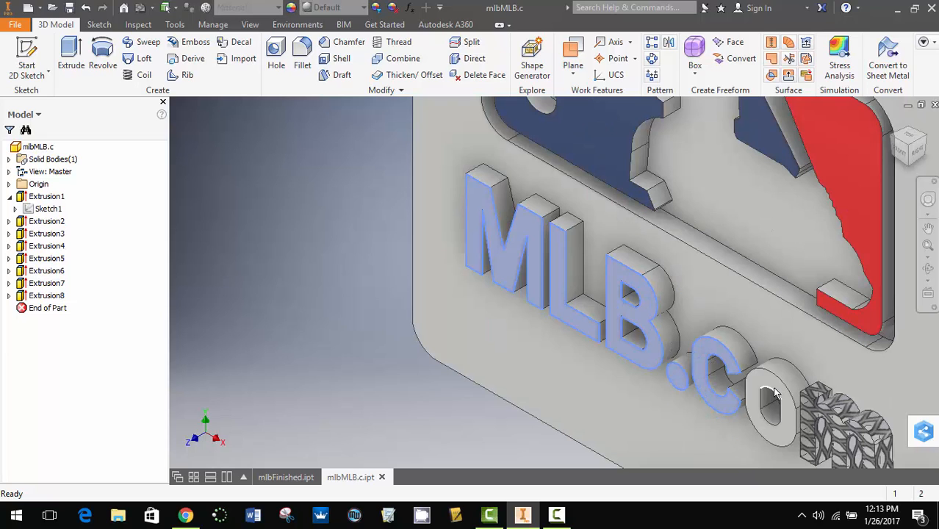
ctrl+click(769, 394)
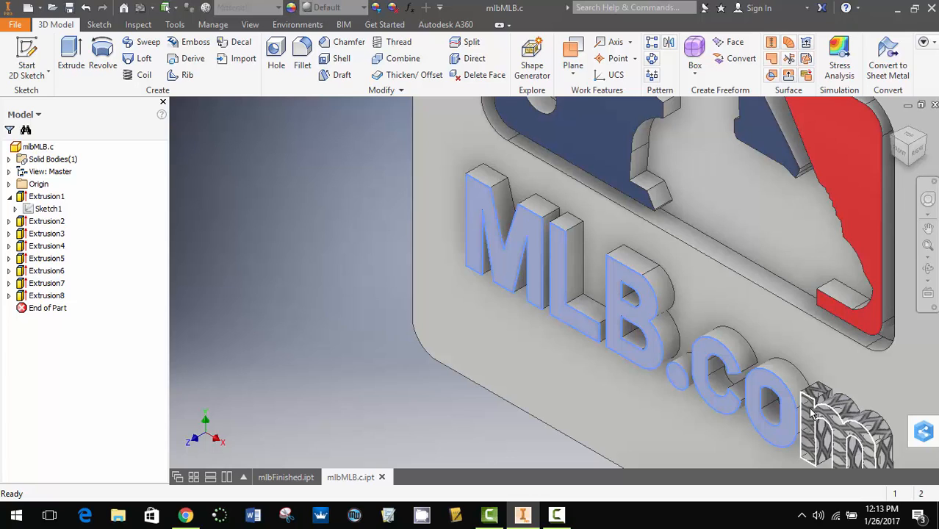
ctrl+click(811, 413)
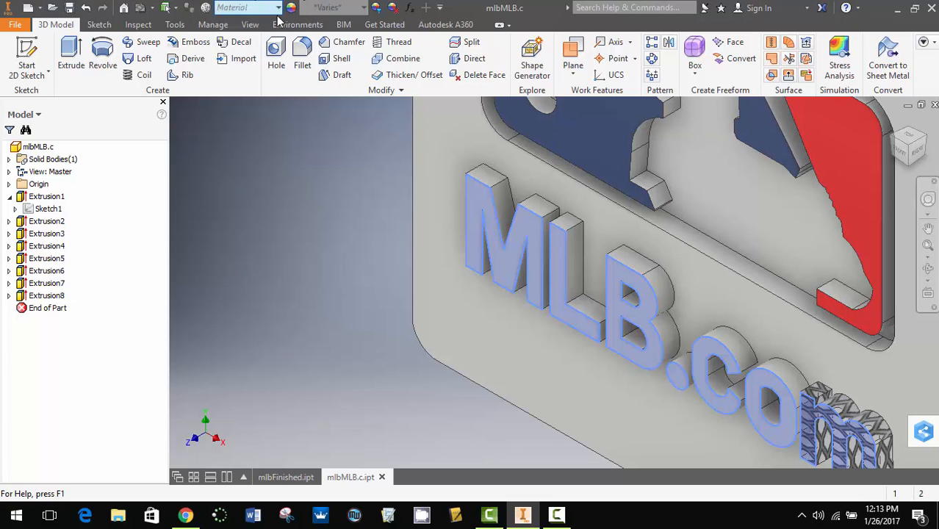
click(335, 9)
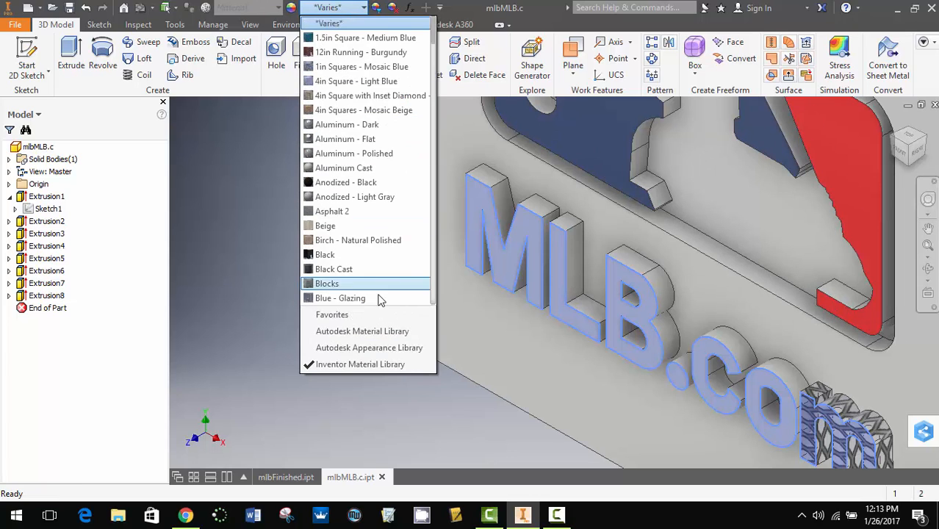
scroll(362, 149, down, 3)
click(352, 110)
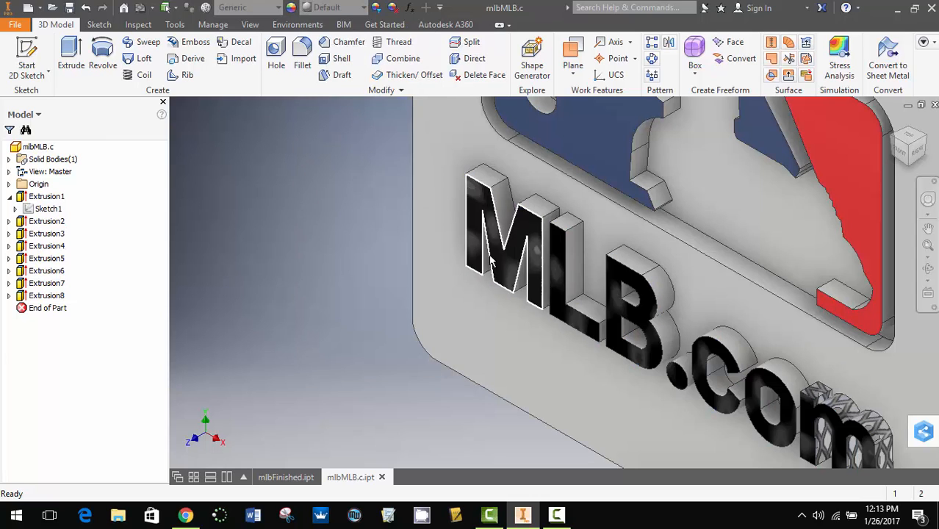
- View the whole colored plaque and compare it with the finished reference part in mlbFinished.ipt
scroll(340, 252, up, 5)
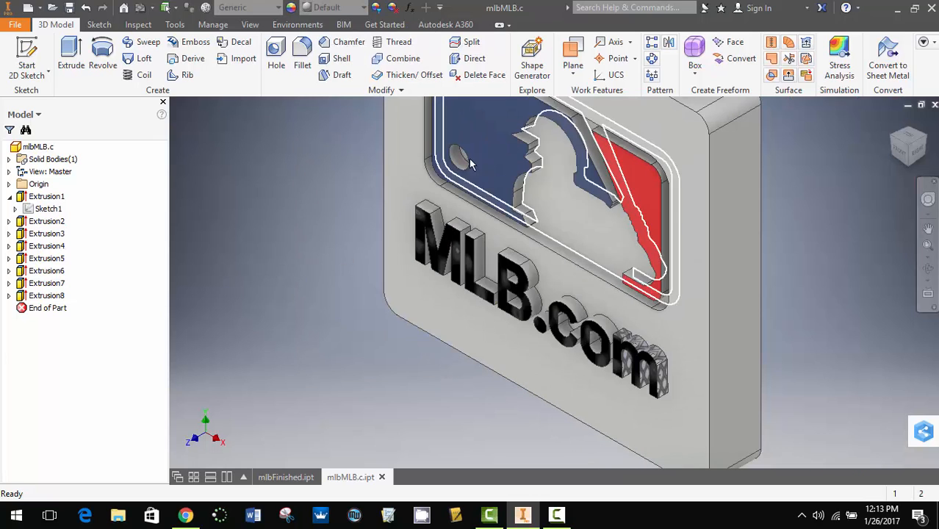
scroll(697, 297, up, 3)
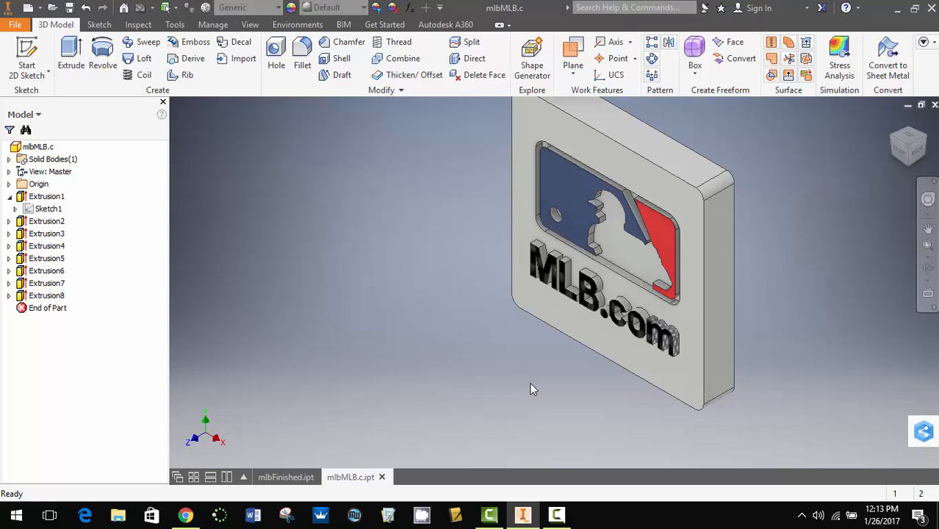
click(290, 477)
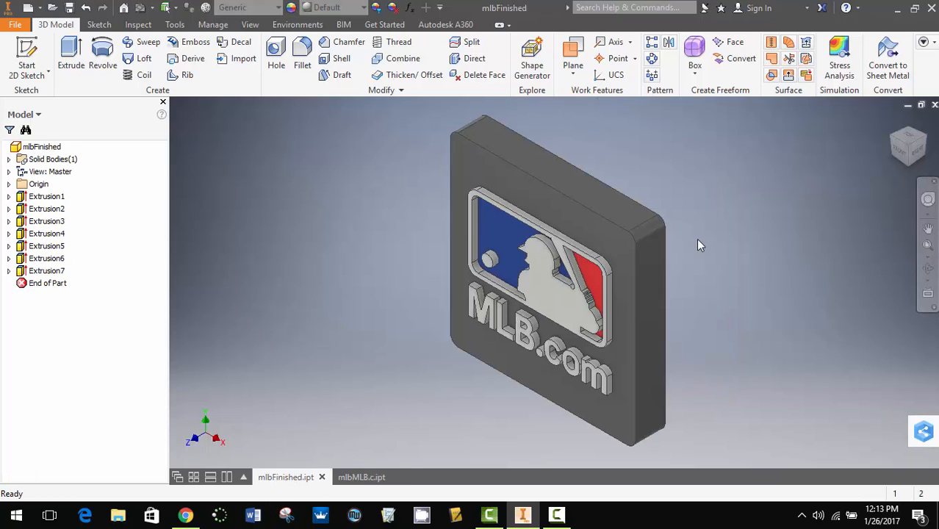